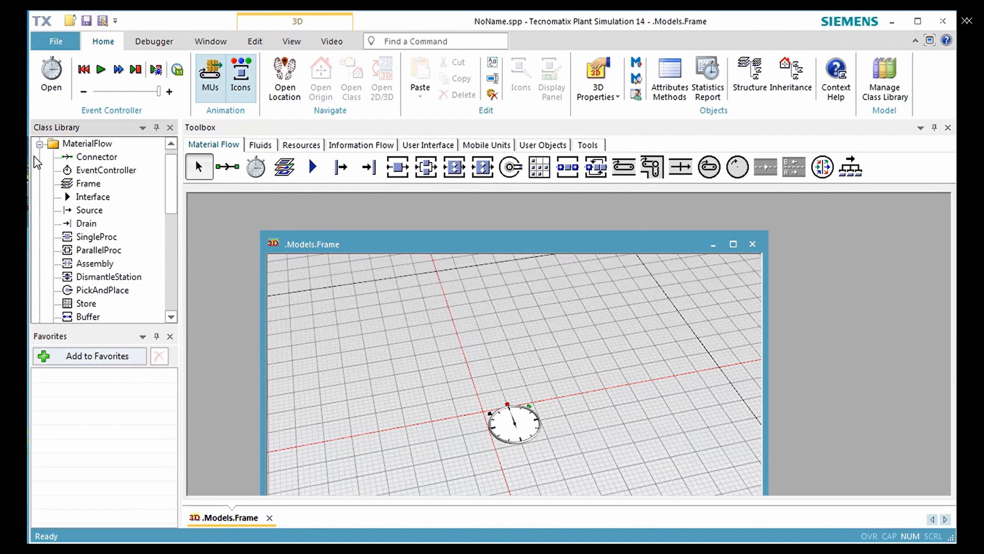
# - Duplicate the SingleProc class in the MaterialFlow folder and rename the copy MyStation
pyautogui.click(82, 236)
pyautogui.rightClick(82, 237)
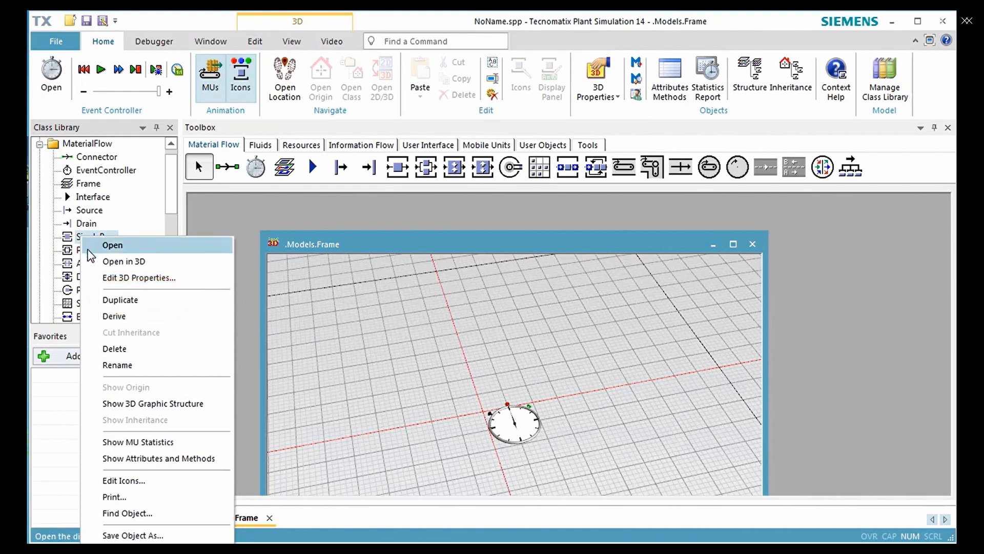
pyautogui.click(108, 300)
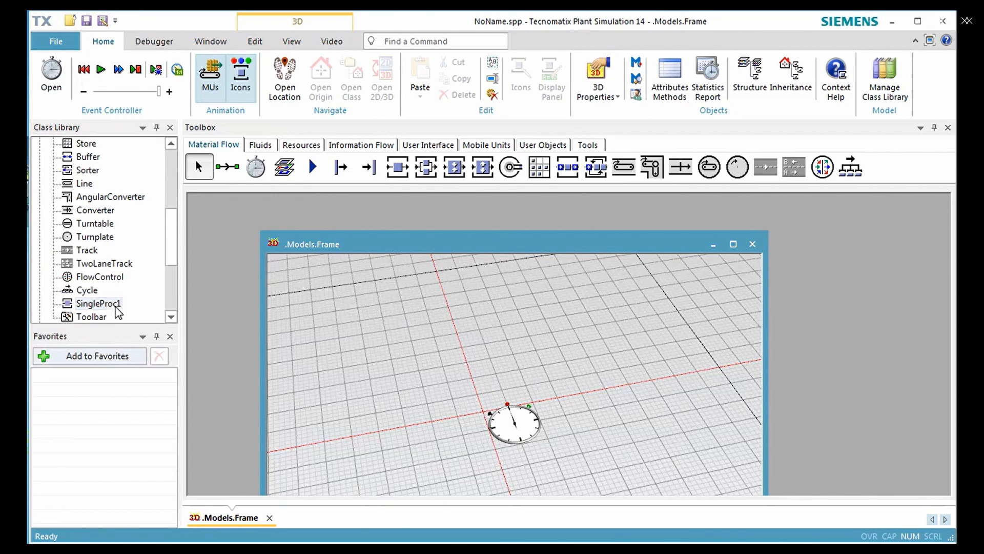
pyautogui.rightClick(118, 308)
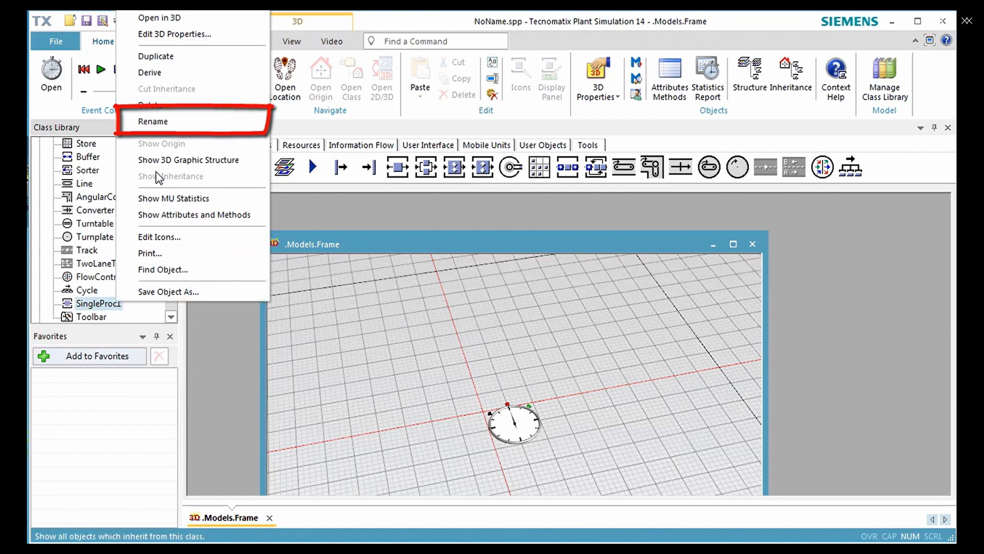
pyautogui.click(163, 123)
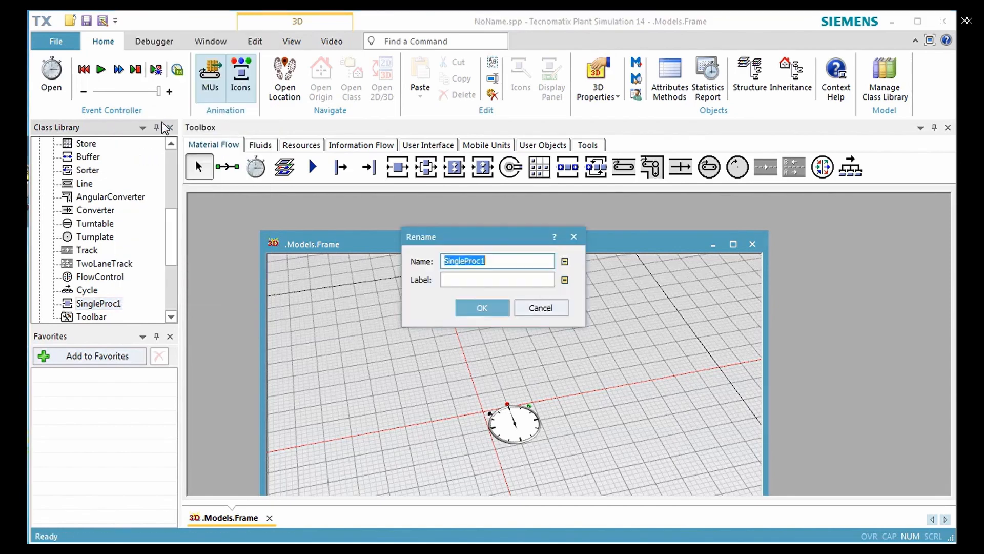
pyautogui.write('MyStation')
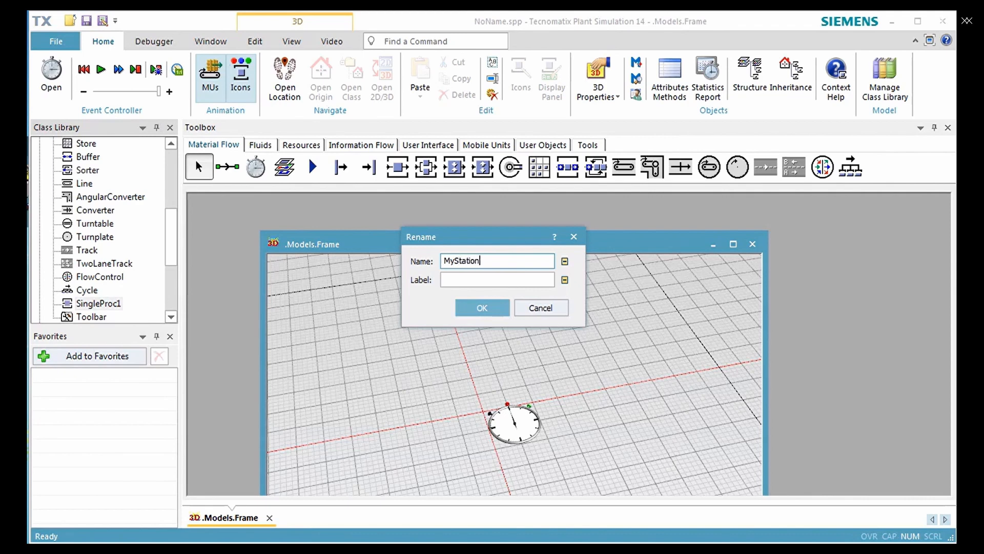
pyautogui.press('Return')
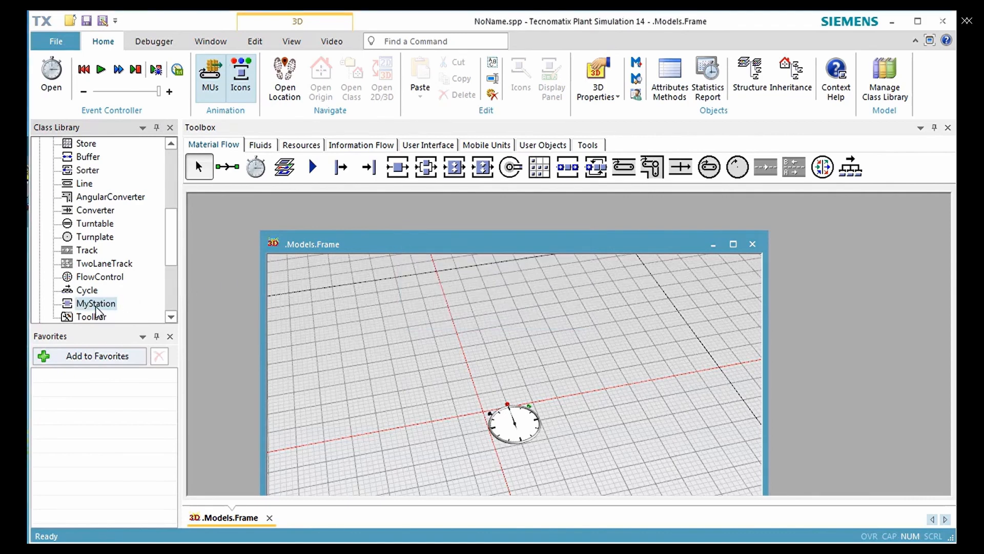
# - Move MyStation directly below SingleProc in the class library and add it to the Material Flow toolbox
pyautogui.moveTo(95, 307); pyautogui.dragTo(96, 261)
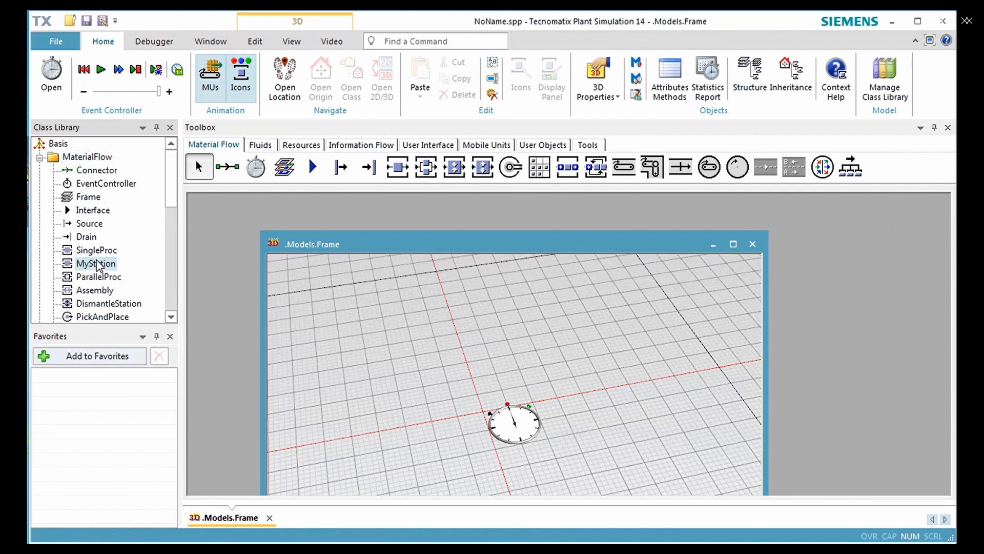
pyautogui.click(155, 269)
pyautogui.moveTo(100, 265); pyautogui.dragTo(418, 177)
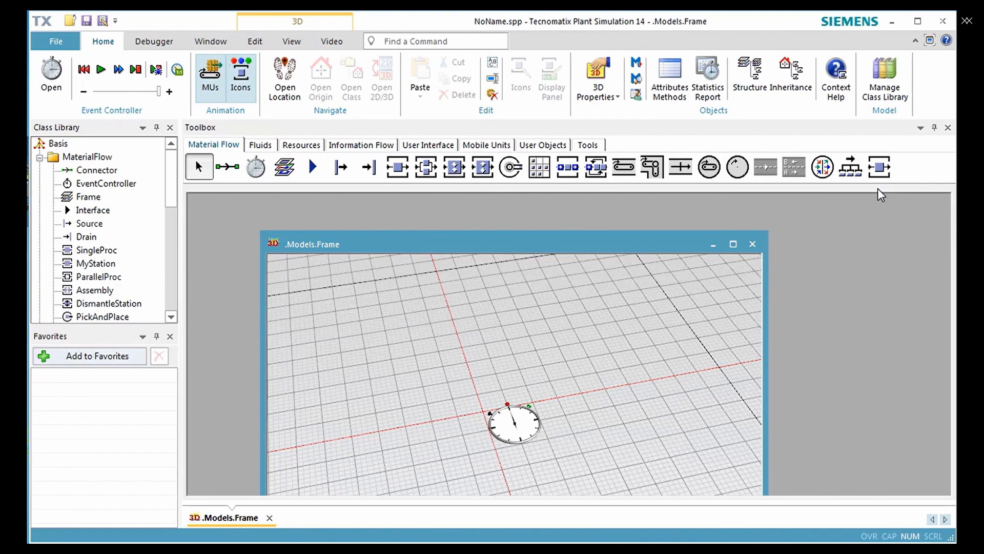
# - Switch the model frame to Planning View and maximize its window
pyautogui.click(292, 42)
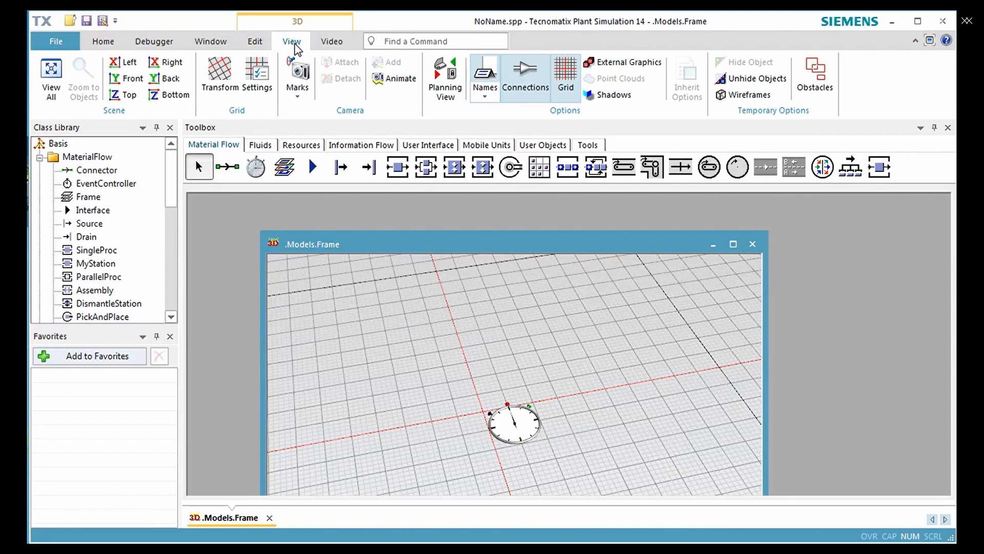
pyautogui.click(446, 82)
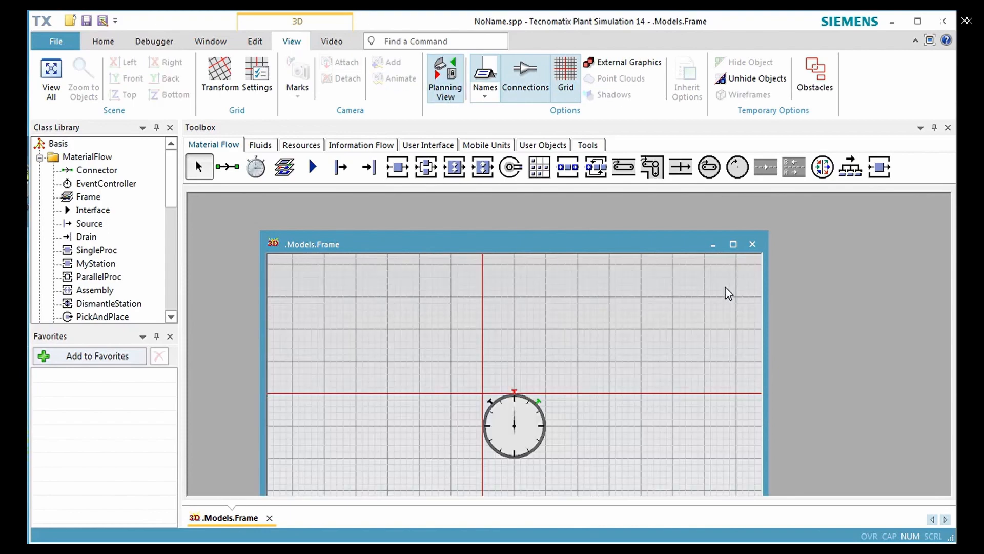
pyautogui.click(733, 244)
pyautogui.moveTo(671, 379); pyautogui.dragTo(341, 273)
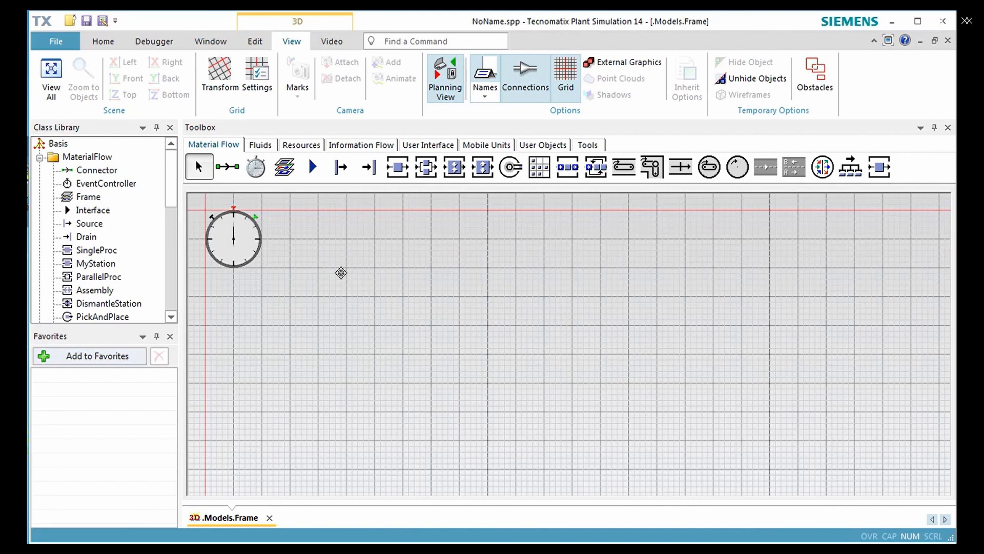
# - Place a Source, two MyStation objects and a Drain in one horizontal row below the EventController
pyautogui.click(341, 166)
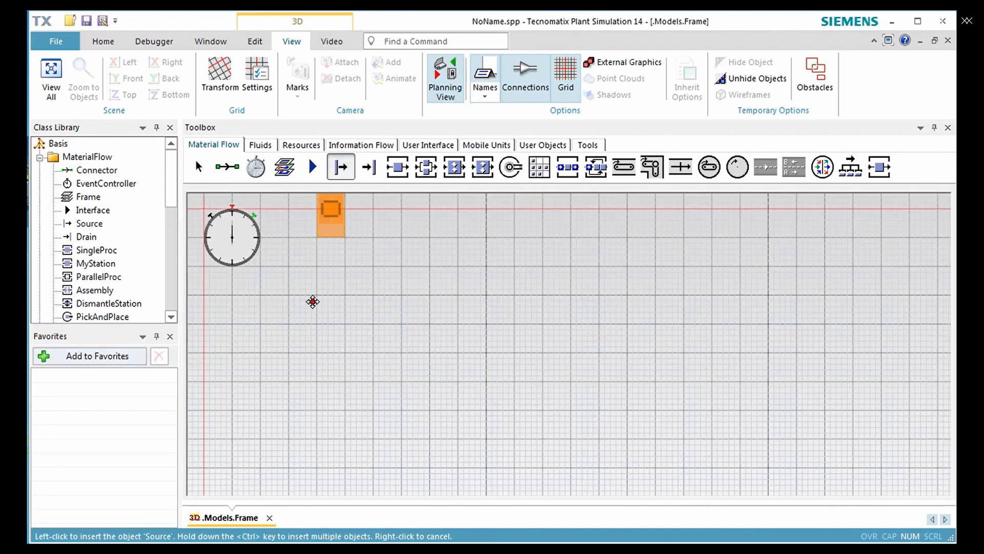
pyautogui.click(274, 382)
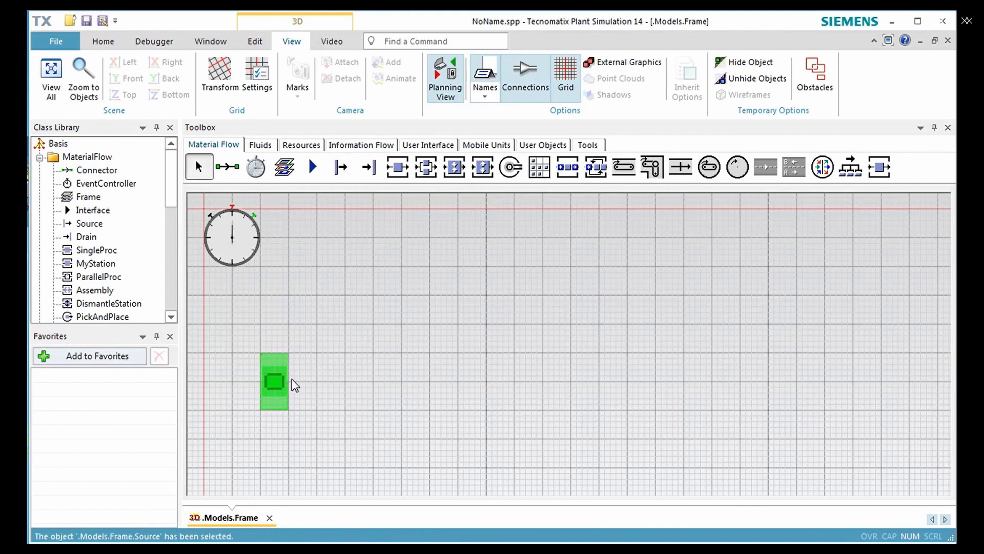
pyautogui.click(878, 174)
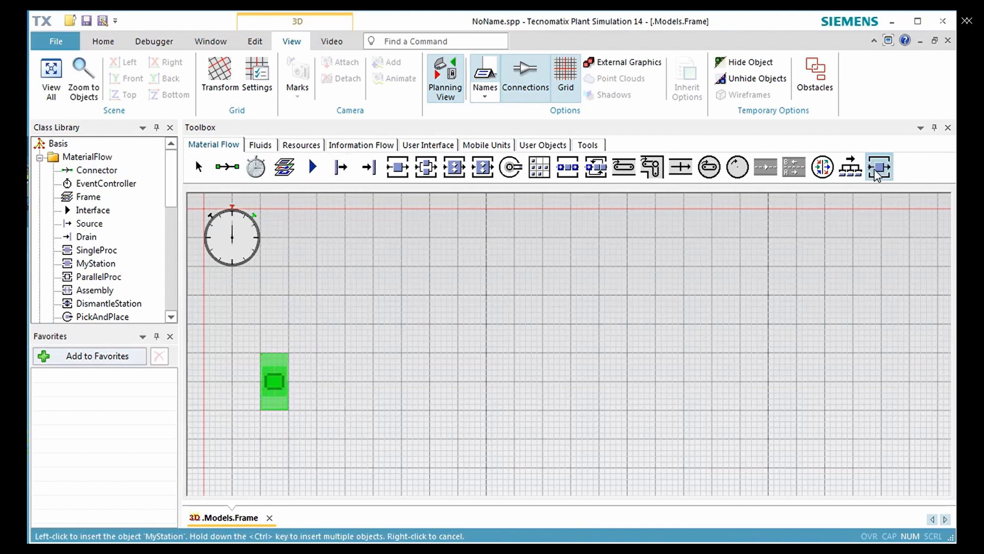
pyautogui.click(381, 388)
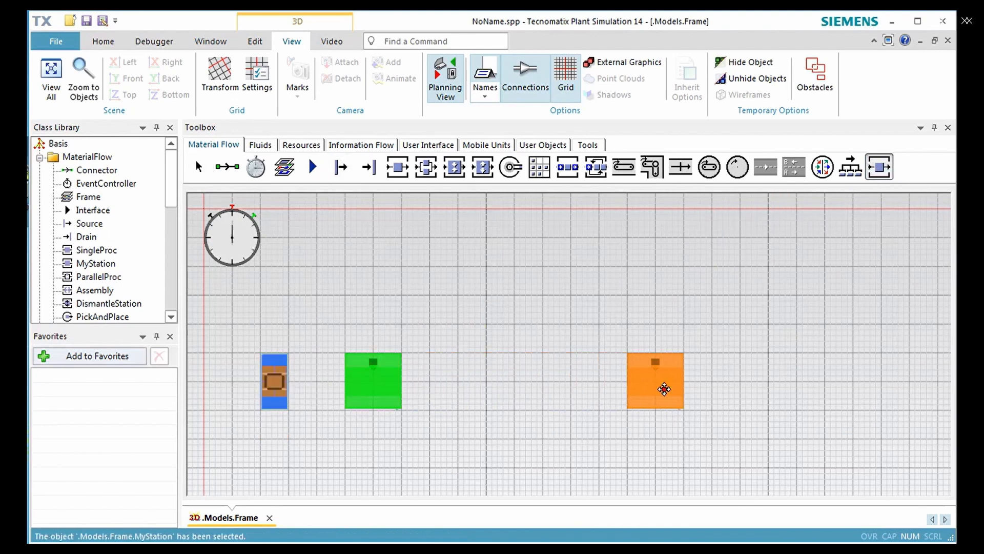
pyautogui.click(692, 388)
pyautogui.click(371, 168)
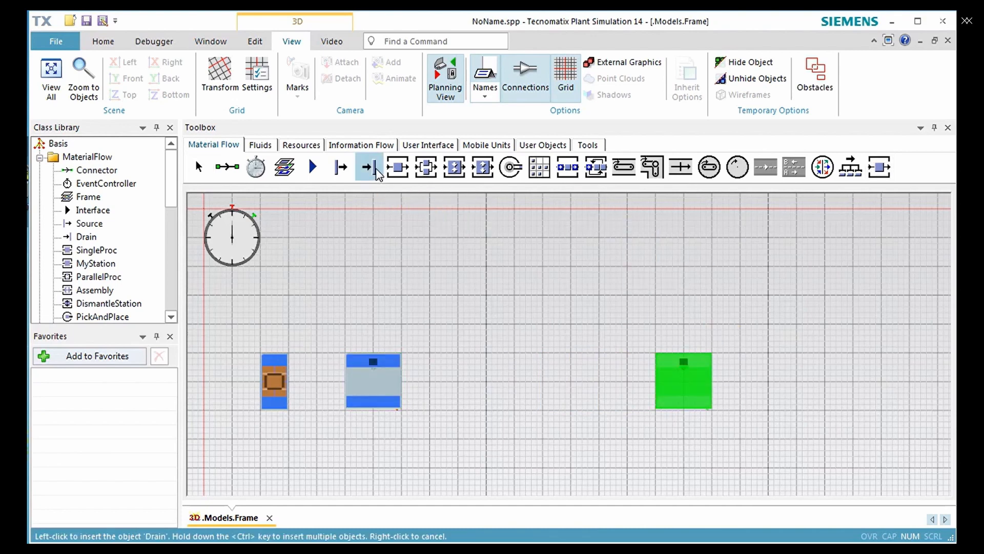
pyautogui.click(791, 390)
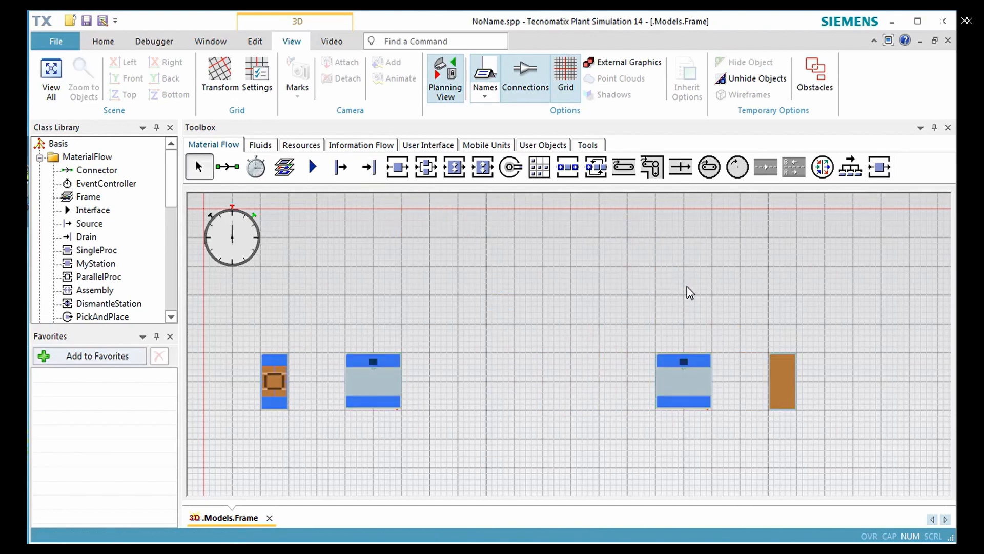
# - Connect the Source to the first station, the first station to the second, and the second station to the Drain
pyautogui.click(232, 170)
pyautogui.press('ctrl')
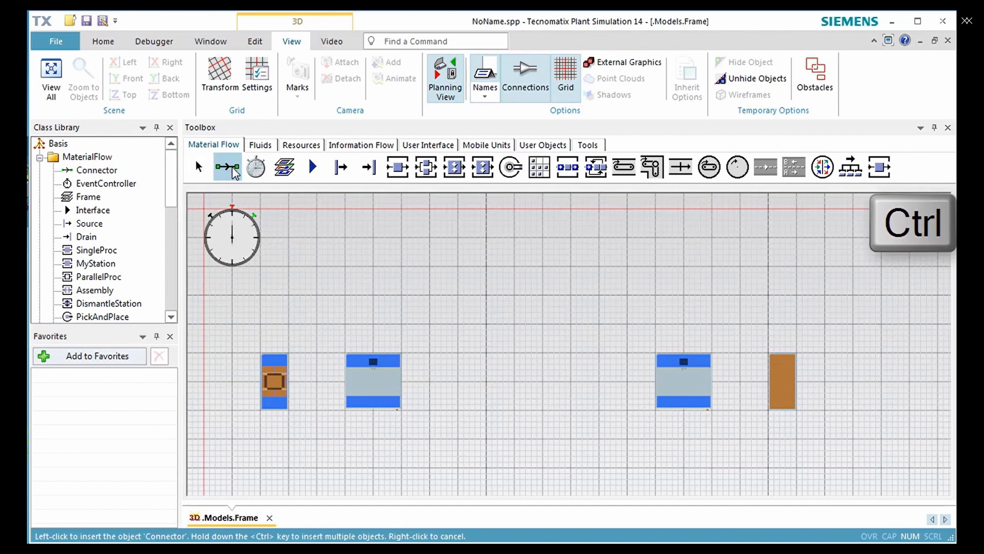
pyautogui.click(275, 380)
pyautogui.click(366, 384)
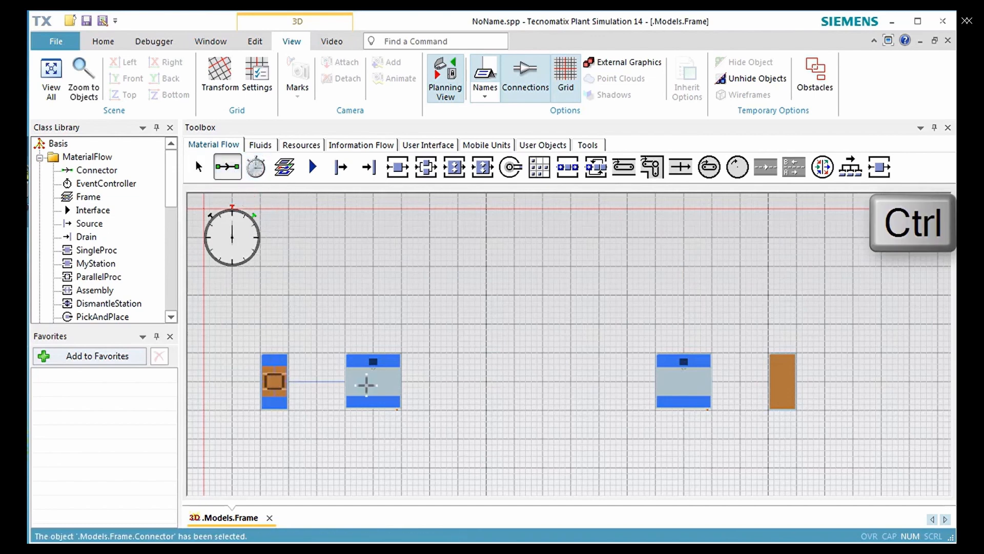
pyautogui.click(383, 387)
pyautogui.click(666, 377)
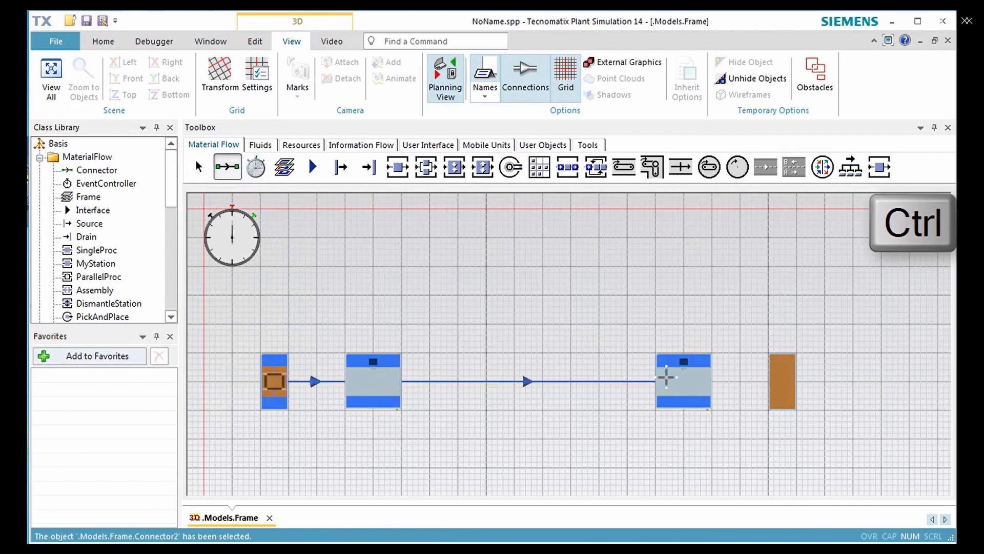
pyautogui.click(690, 397)
pyautogui.click(777, 388)
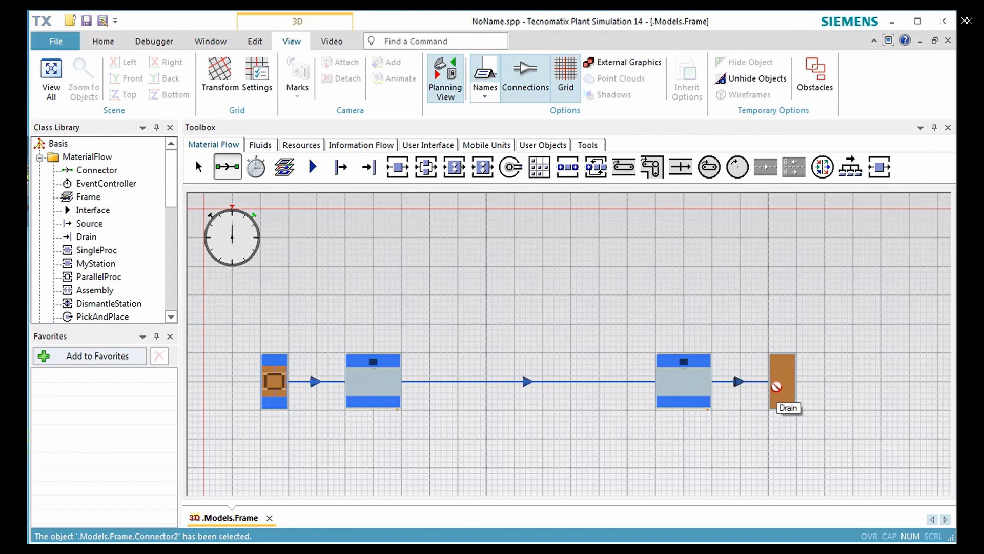
# - Insert a Chart above the first station and assign both stations to it with the Resource Statistics type
pyautogui.click(429, 145)
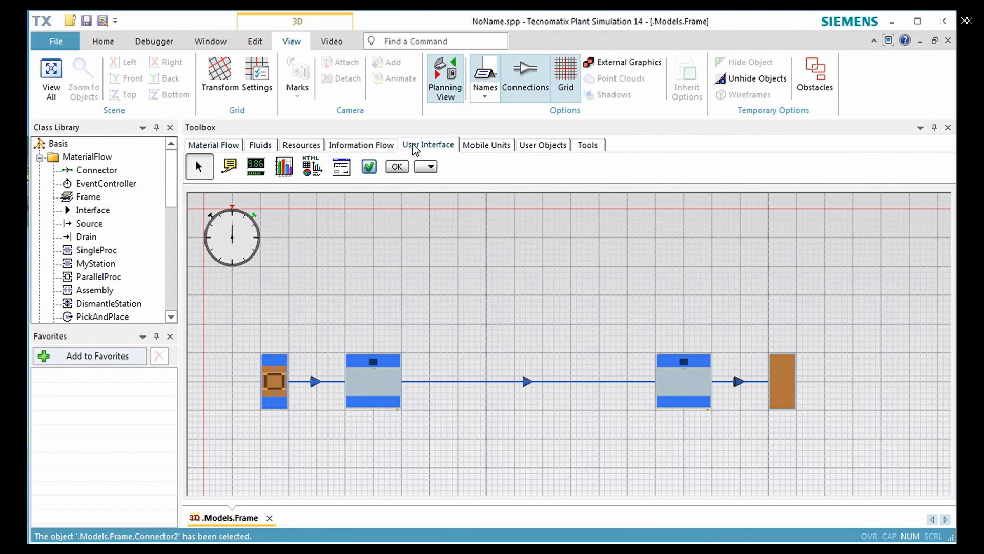
pyautogui.click(285, 166)
pyautogui.click(377, 307)
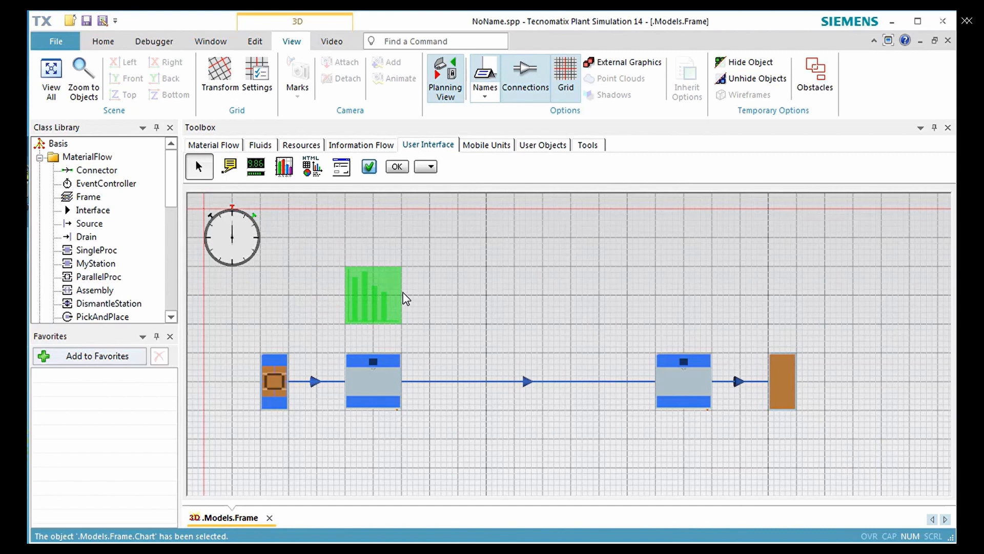
pyautogui.click(388, 386)
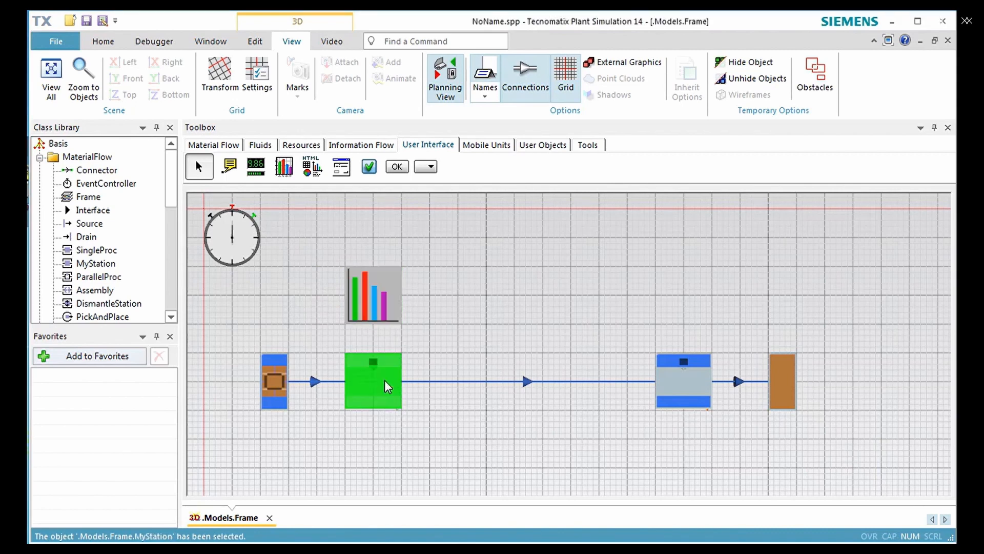
pyautogui.keyDown('ctrl'); pyautogui.click(660, 396); pyautogui.keyUp('ctrl')
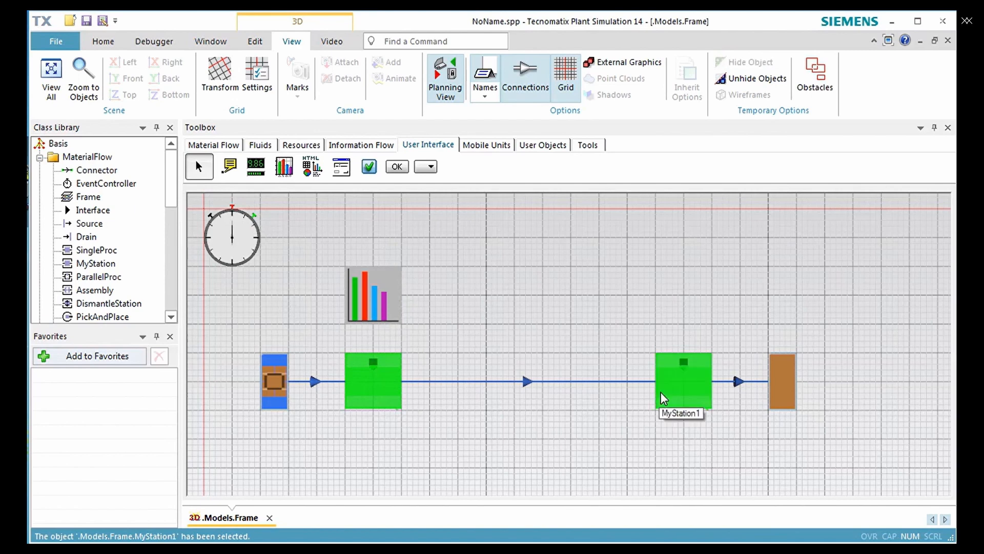
pyautogui.moveTo(661, 396); pyautogui.dragTo(382, 309)
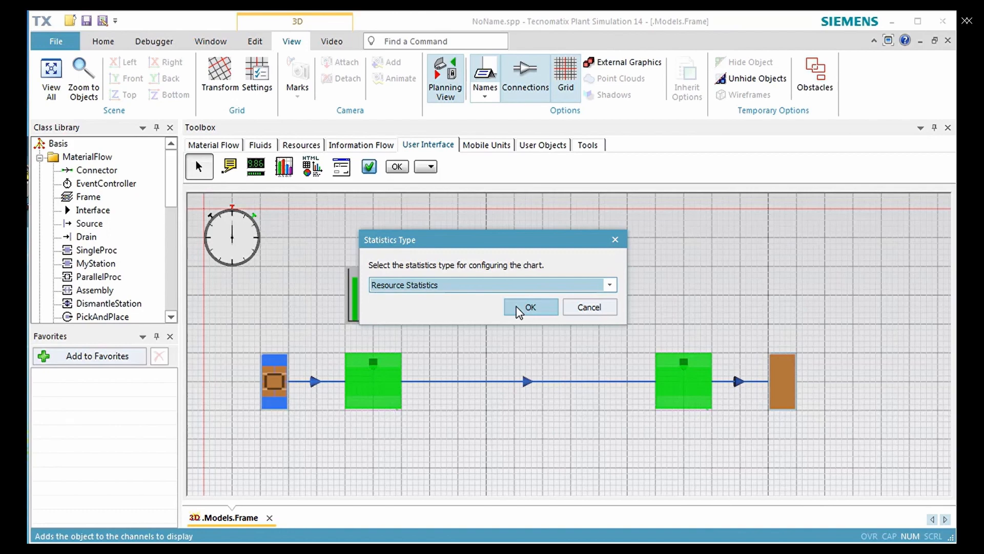
pyautogui.click(530, 306)
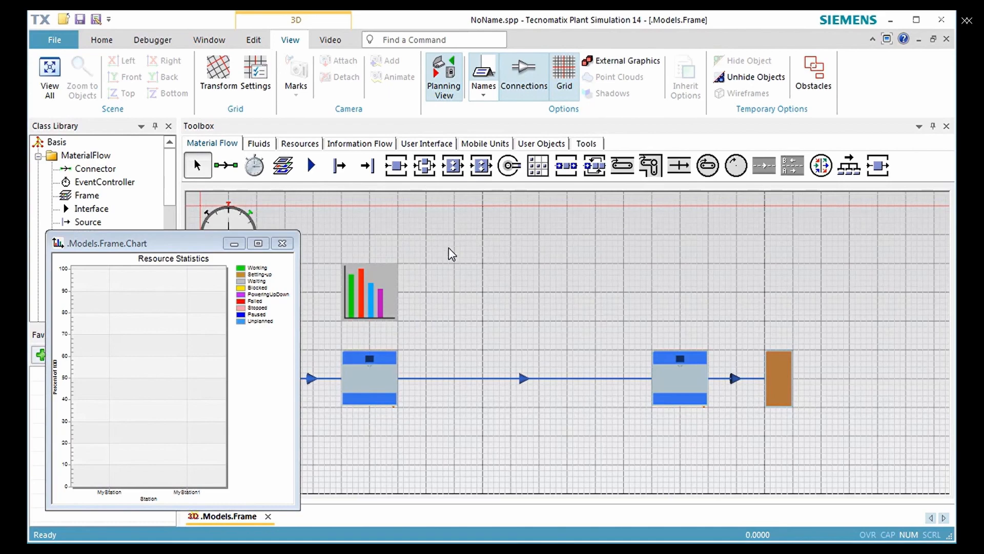
# - Turn off Planning View, then reset and start the simulation
pyautogui.click(456, 95)
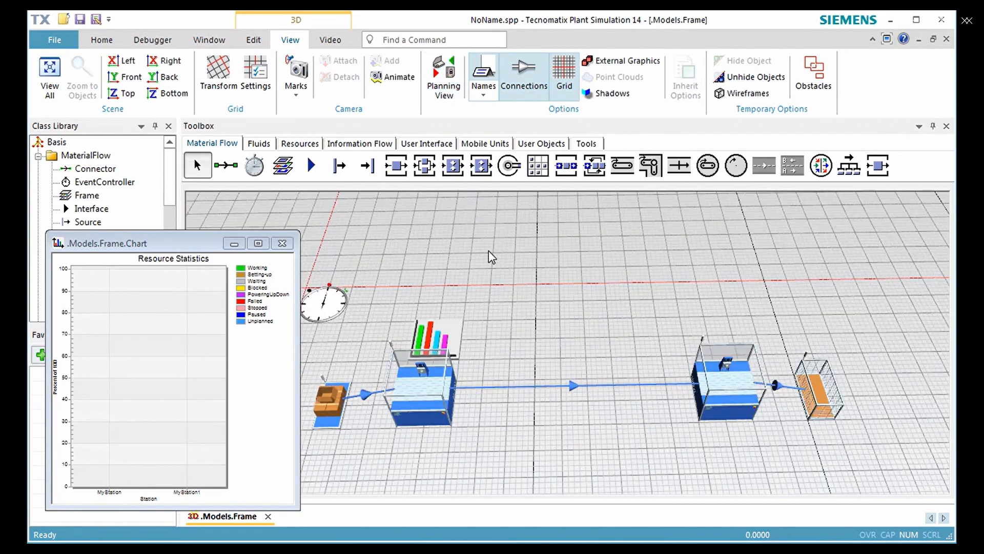
pyautogui.rightClick(495, 290)
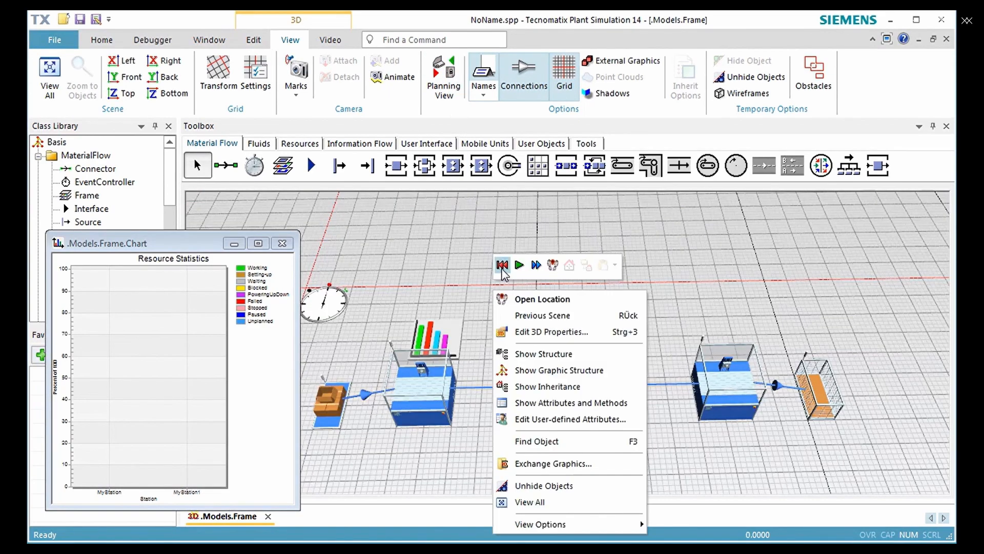
pyautogui.click(502, 268)
pyautogui.click(519, 267)
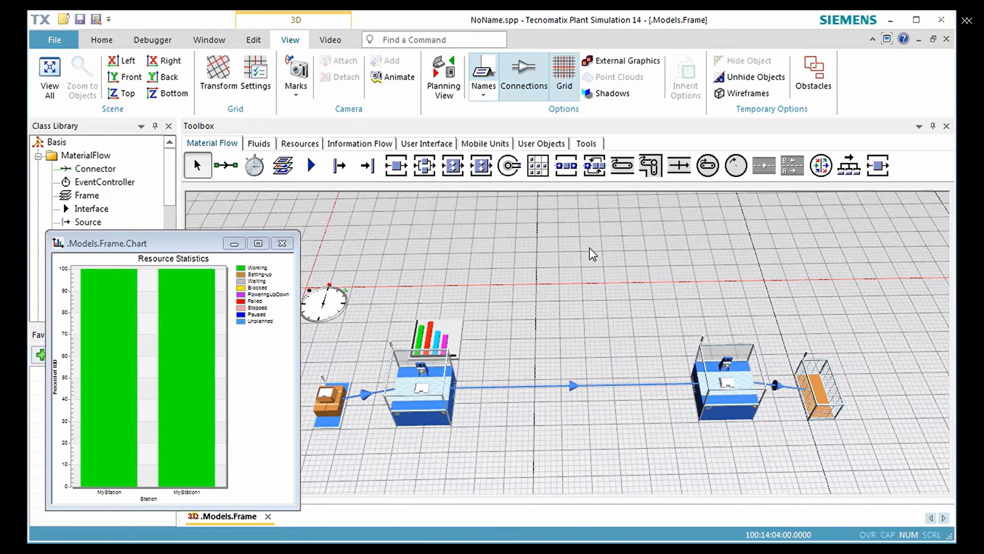
# - Add a new failure with 80% availability to the MyStation class in the toolbox
pyautogui.doubleClick(878, 166)
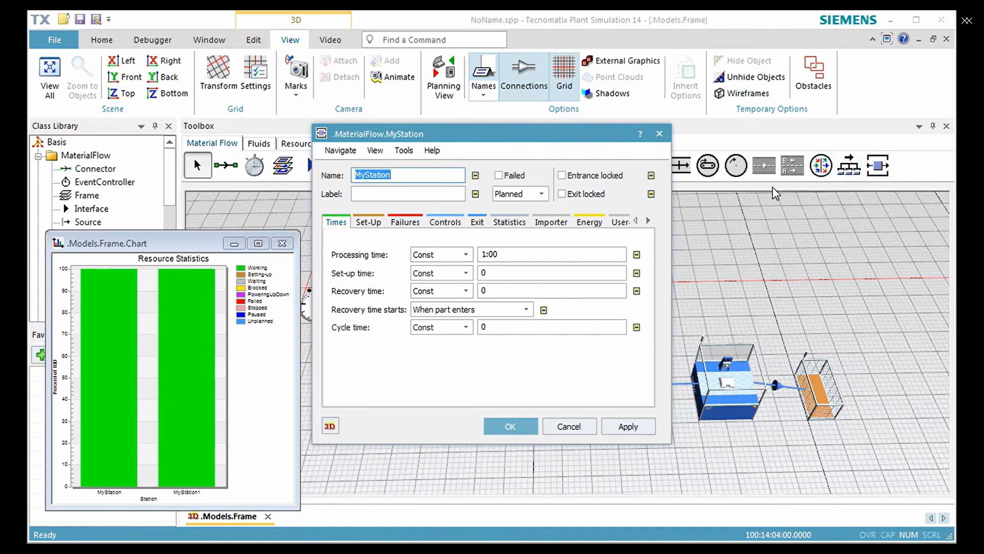
pyautogui.click(406, 226)
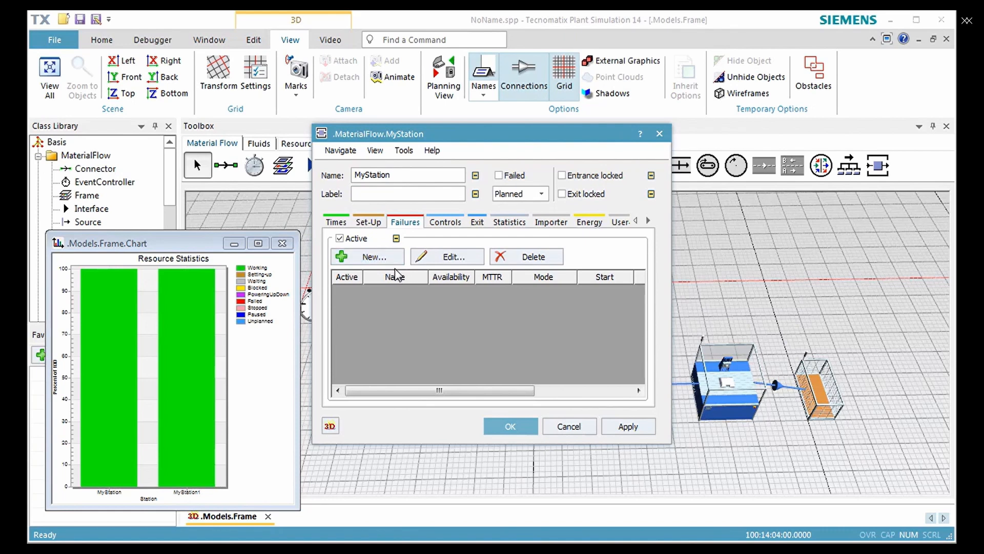
pyautogui.click(374, 257)
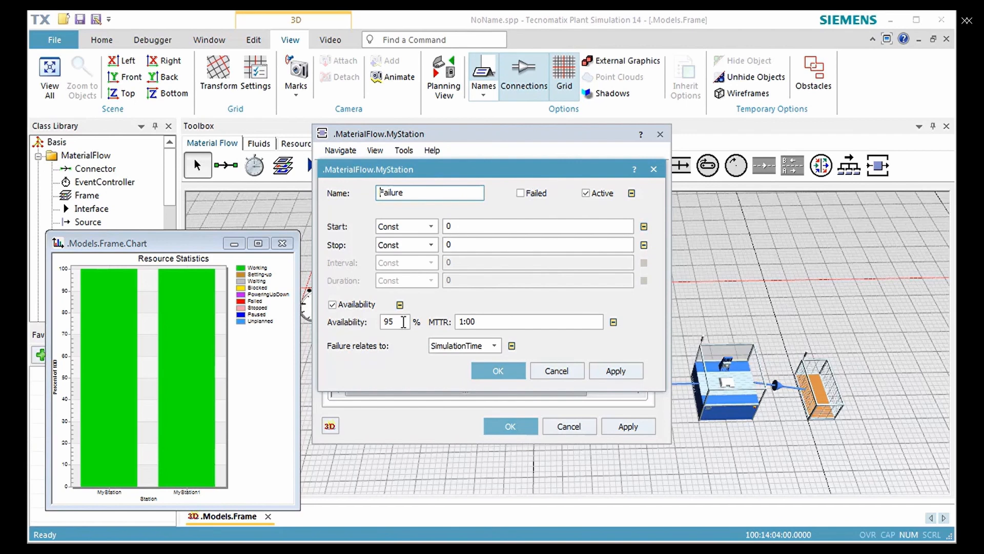
pyautogui.doubleClick(403, 322)
pyautogui.write('80')
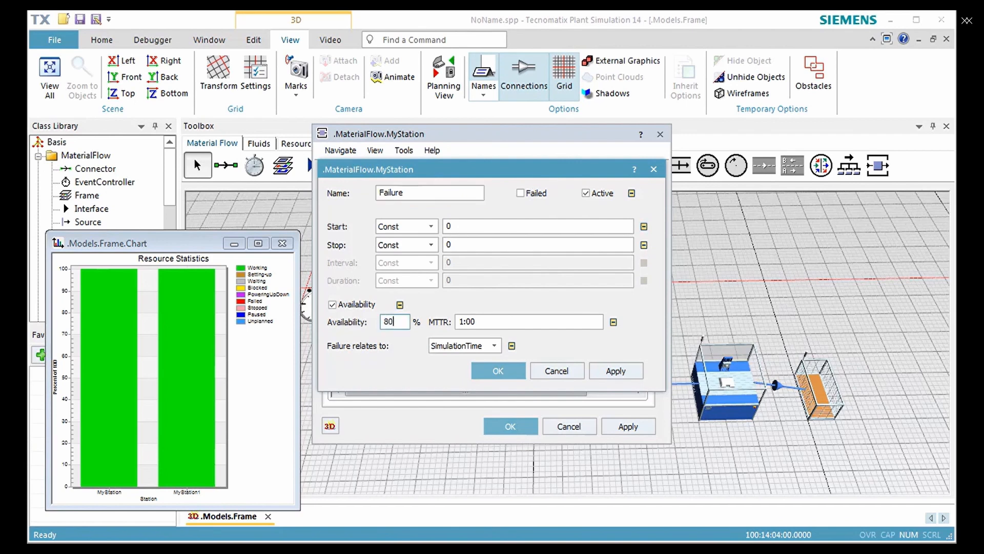
pyautogui.click(497, 370)
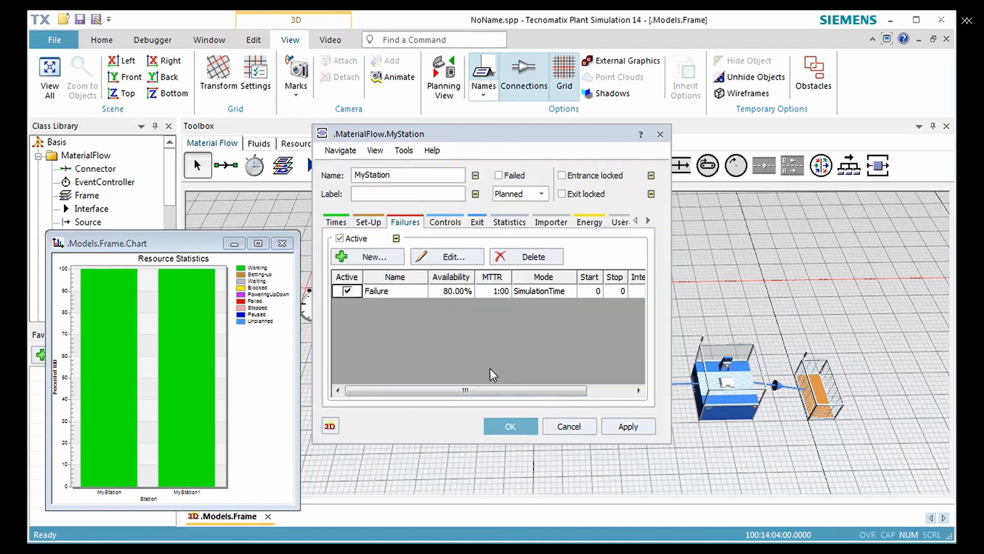
pyautogui.click(511, 427)
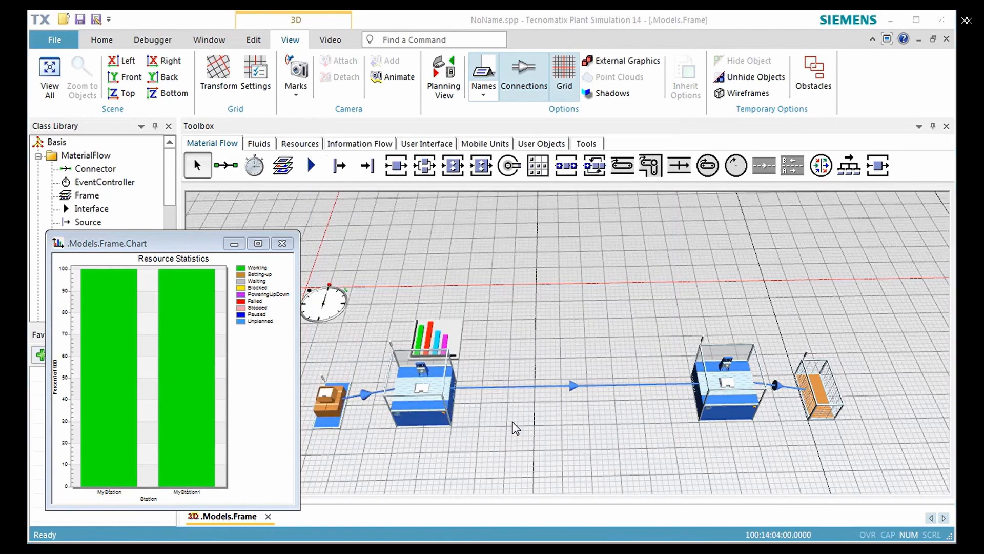
# - Check the failure settings of both MyStation instances in the frame, closing each without changes
pyautogui.doubleClick(435, 390)
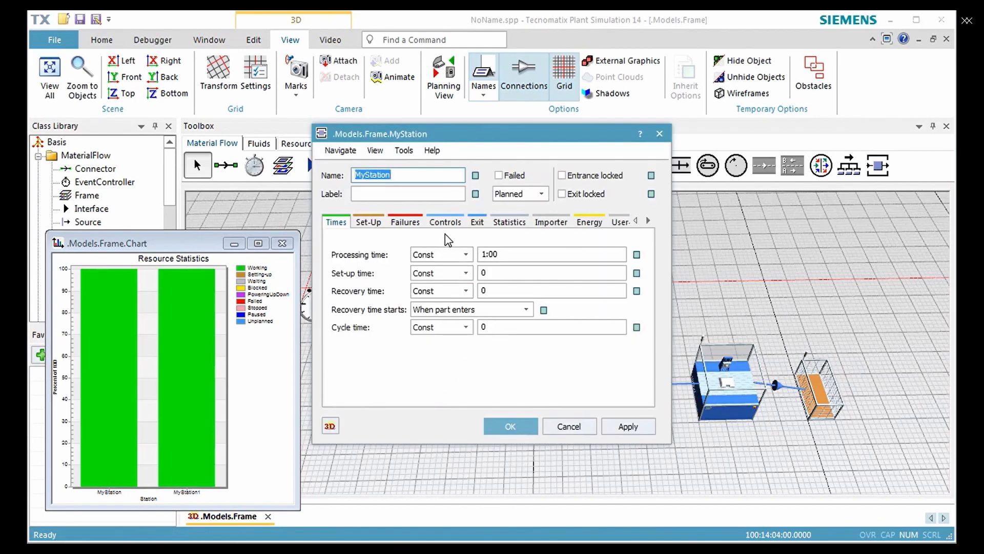
pyautogui.click(405, 222)
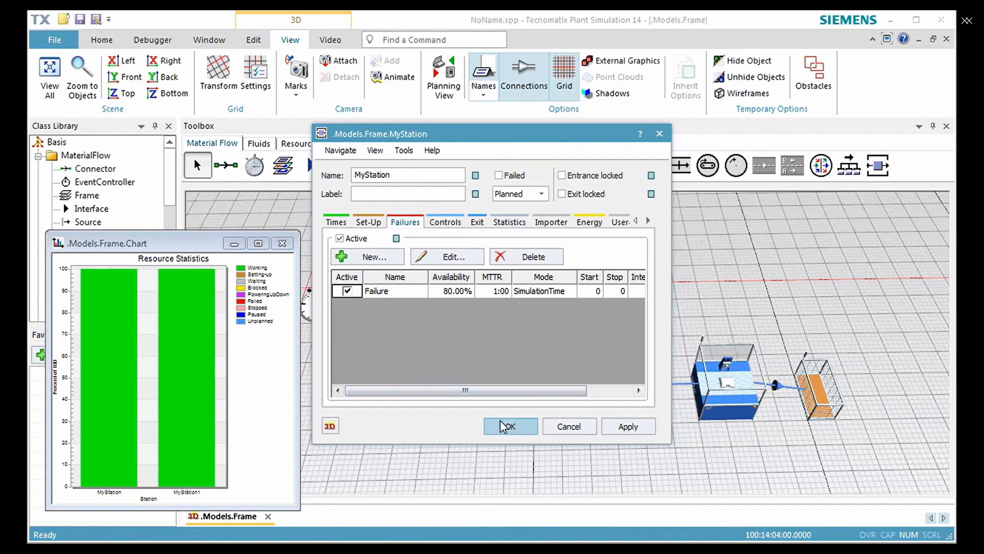
pyautogui.click(568, 430)
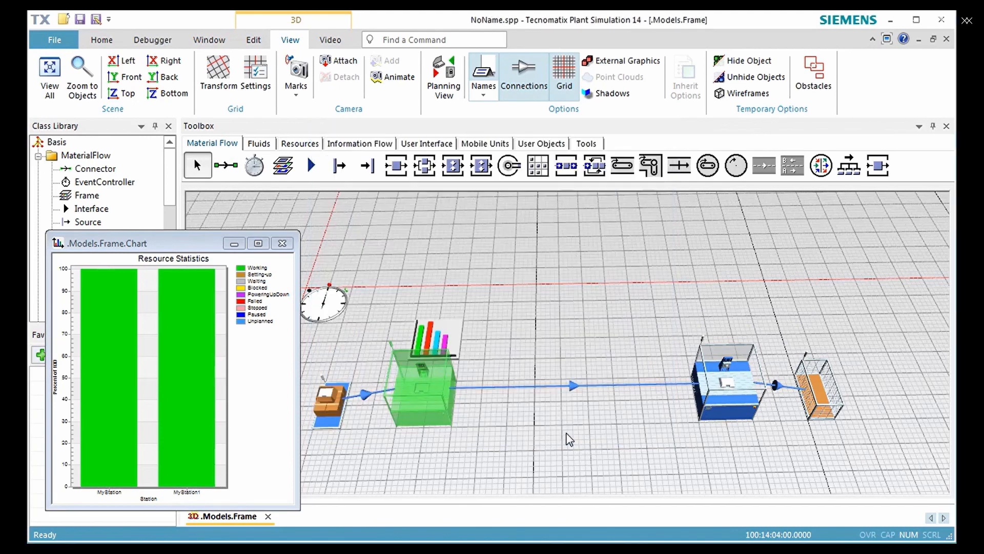
pyautogui.doubleClick(727, 411)
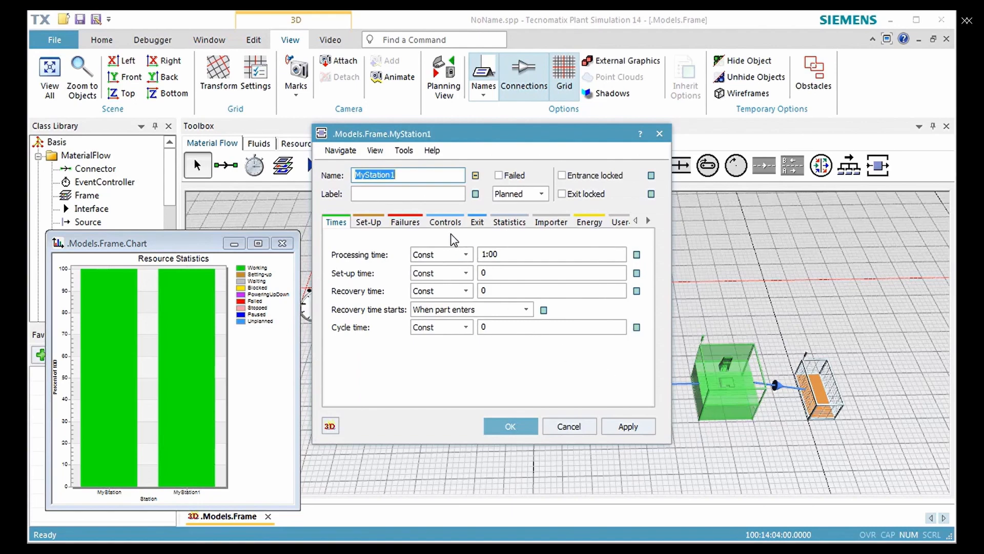
pyautogui.click(405, 221)
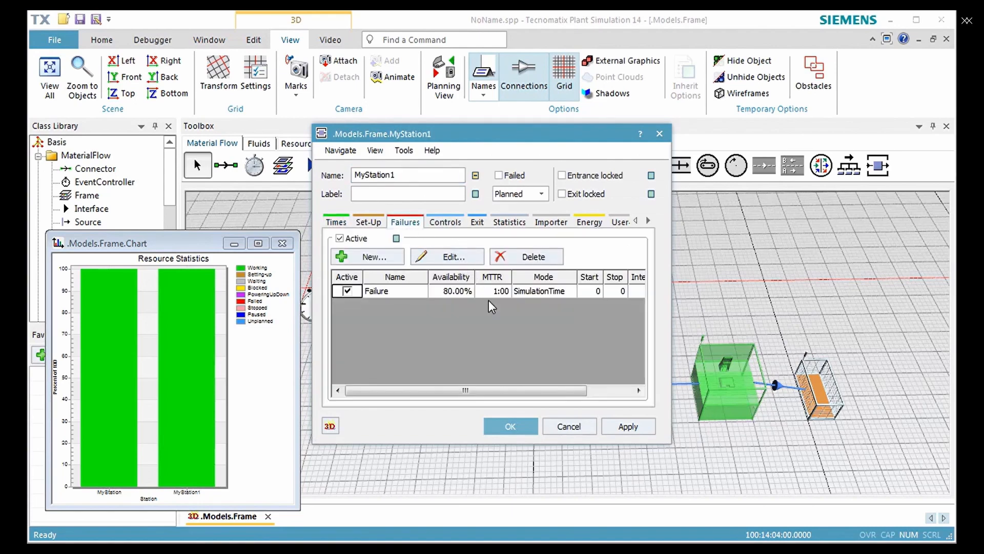
pyautogui.click(556, 427)
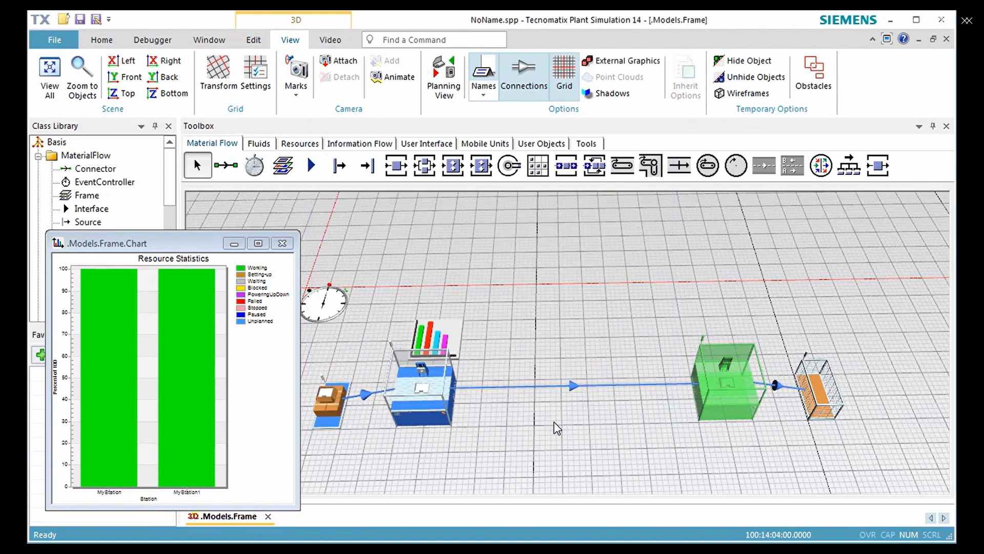
# - Reset the simulation, run it with the failures active, and stop it
pyautogui.rightClick(567, 428)
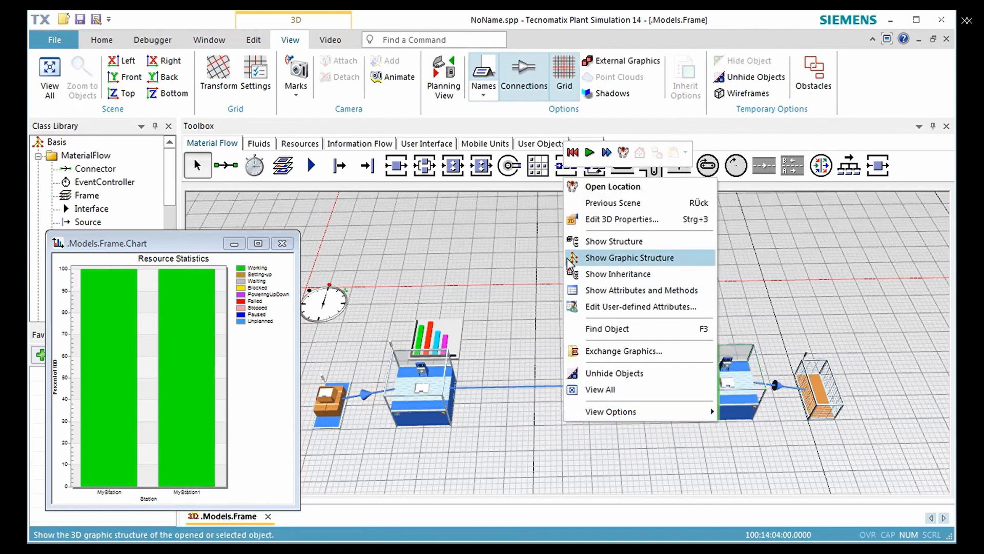
pyautogui.click(573, 152)
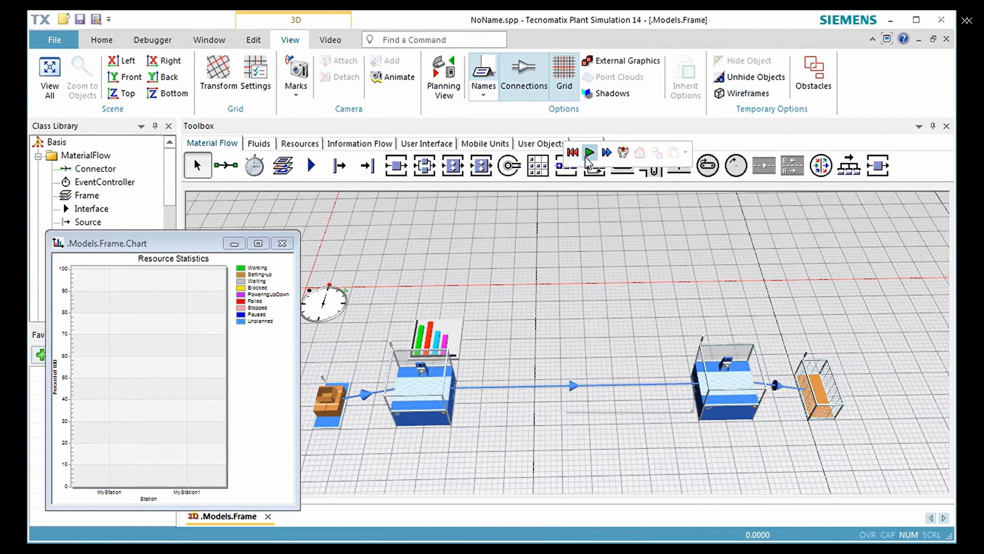
pyautogui.click(590, 152)
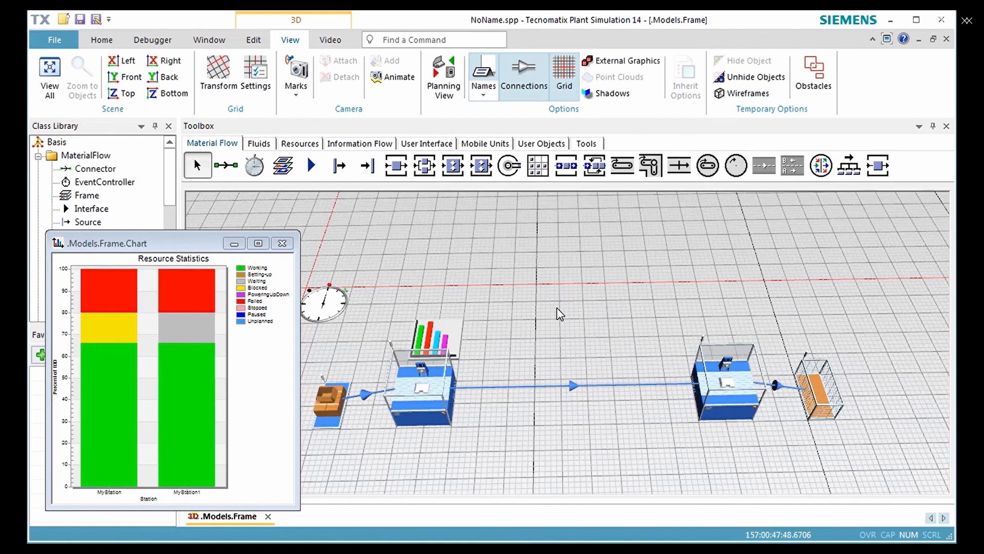
pyautogui.rightClick(533, 282)
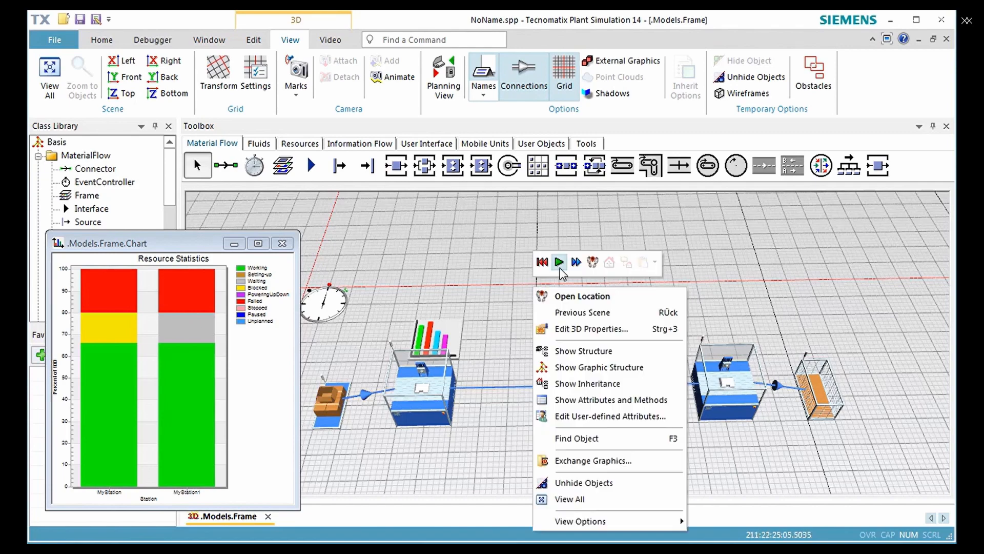
pyautogui.click(560, 263)
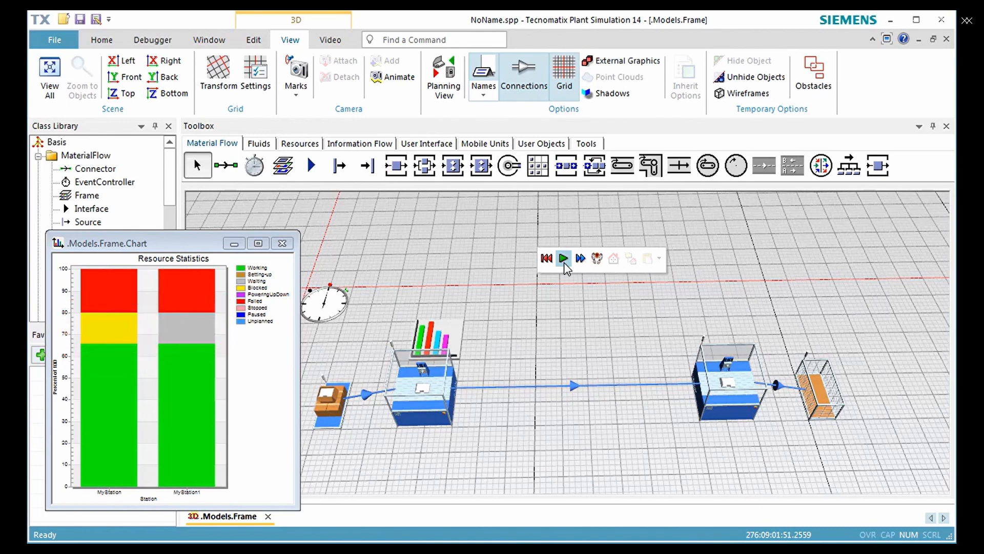
# - Examine the Drain's type statistics for the throughput per hour and close them without changes
pyautogui.click(817, 404)
pyautogui.doubleClick(817, 404)
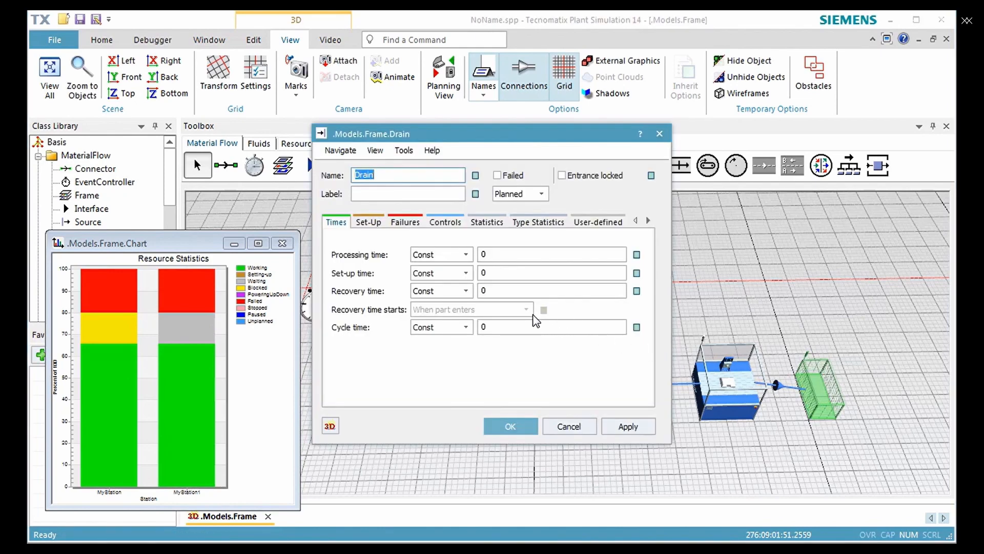
pyautogui.click(528, 224)
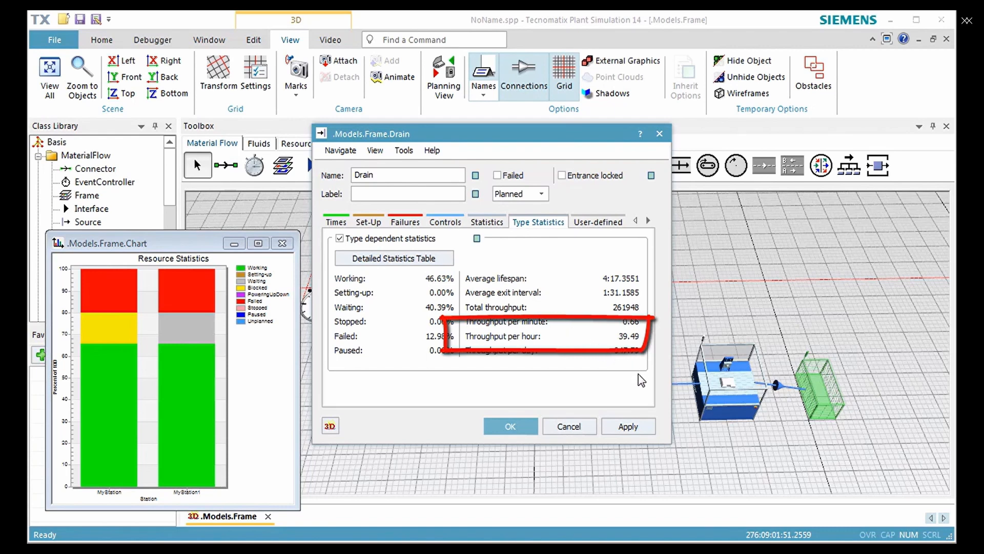
pyautogui.click(586, 425)
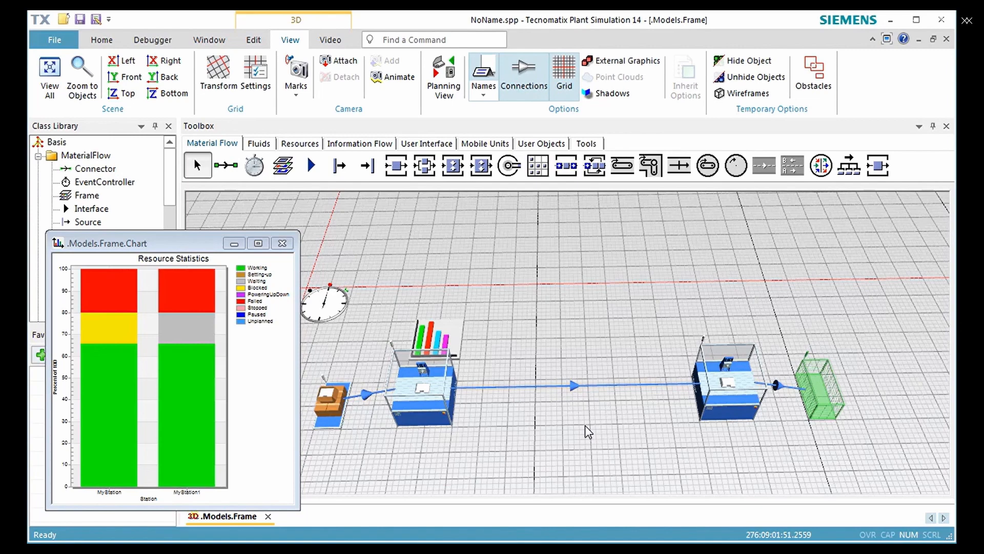
pyautogui.click(585, 426)
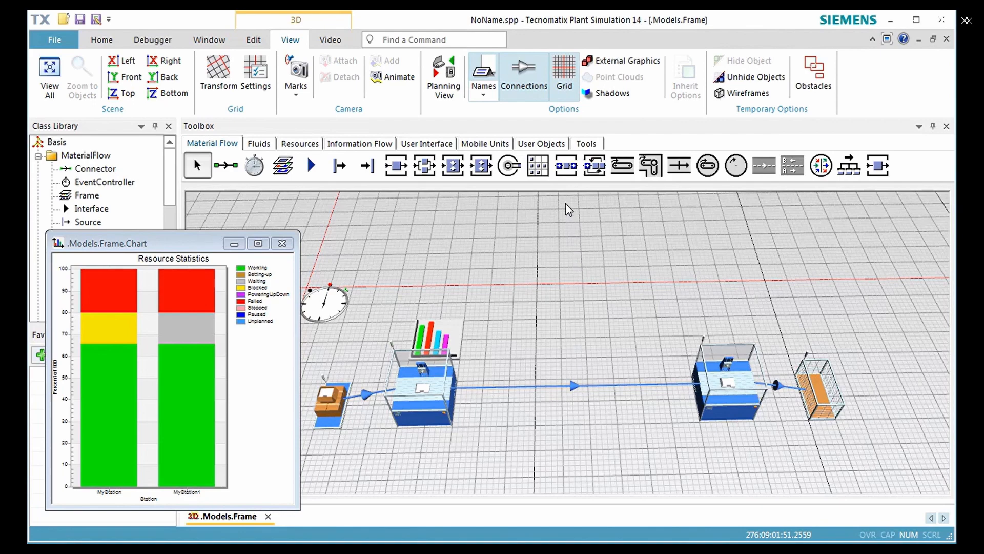
# - Insert a Buffer into the connection between the two stations and align it with their row
pyautogui.click(566, 174)
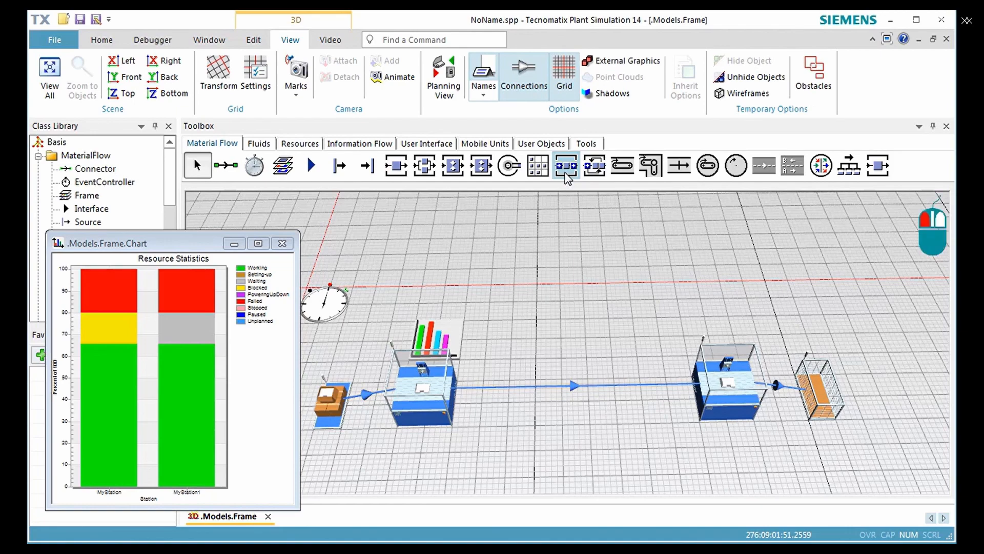
pyautogui.click(575, 392)
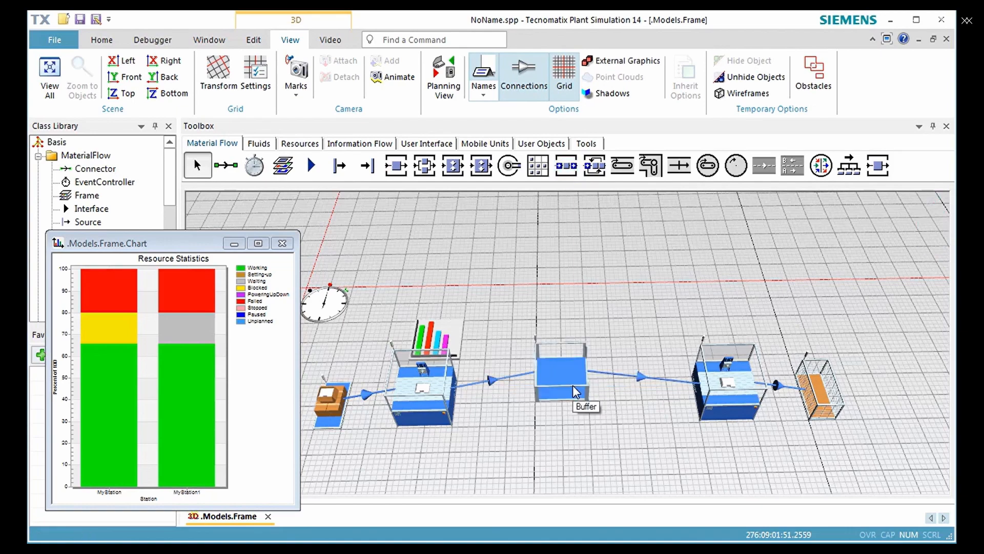
pyautogui.moveTo(573, 384); pyautogui.dragTo(566, 413)
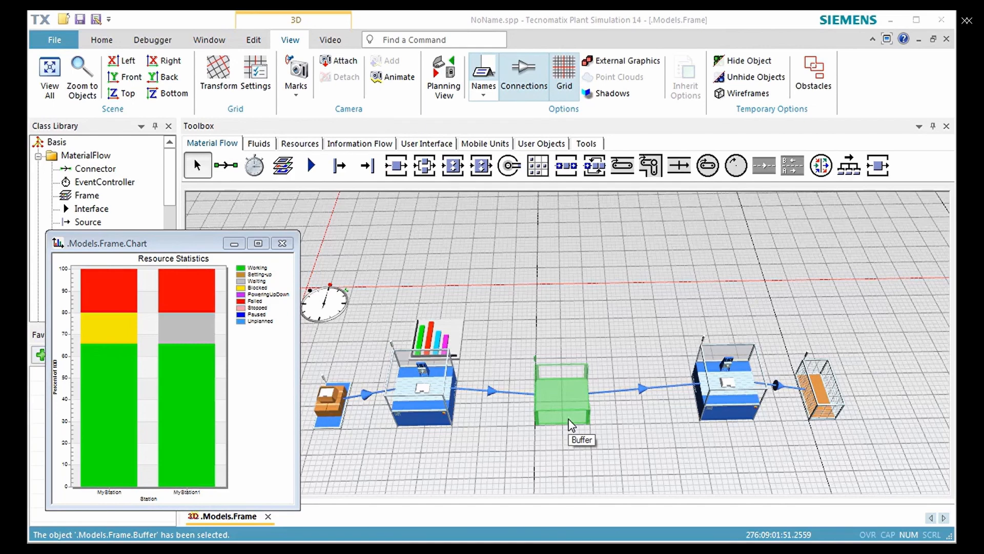
# - Set the Buffer's capacity to 4
pyautogui.doubleClick(571, 425)
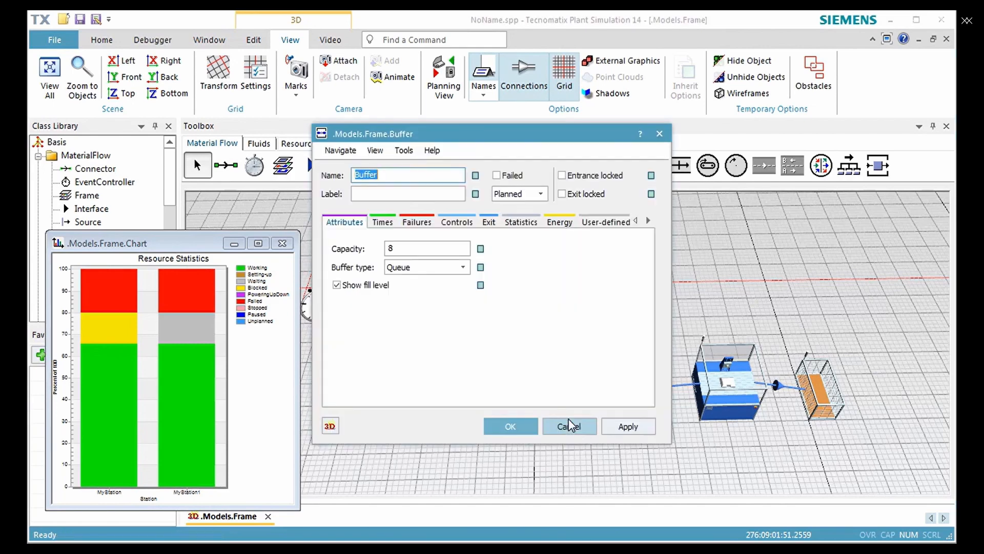
pyautogui.doubleClick(430, 249)
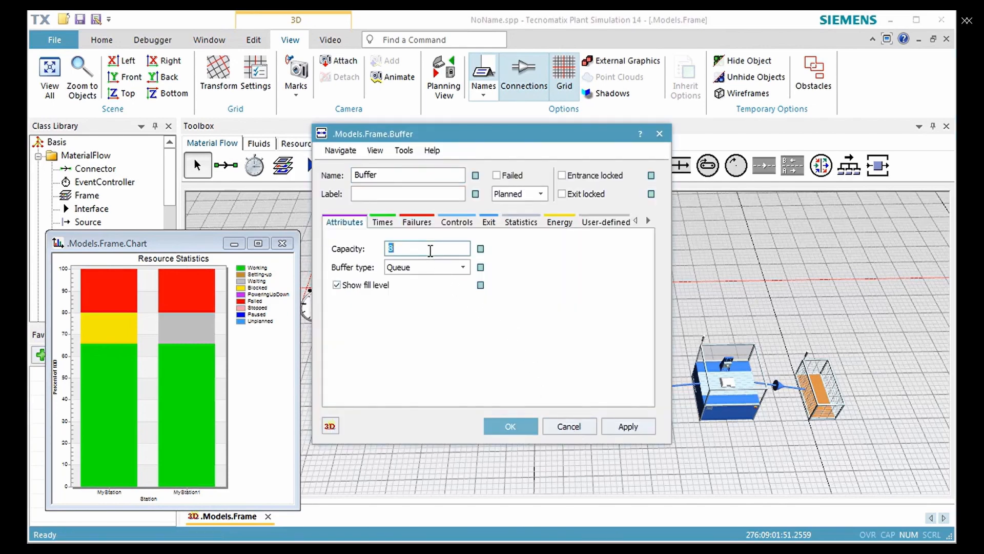
pyautogui.write('4')
pyautogui.click(506, 427)
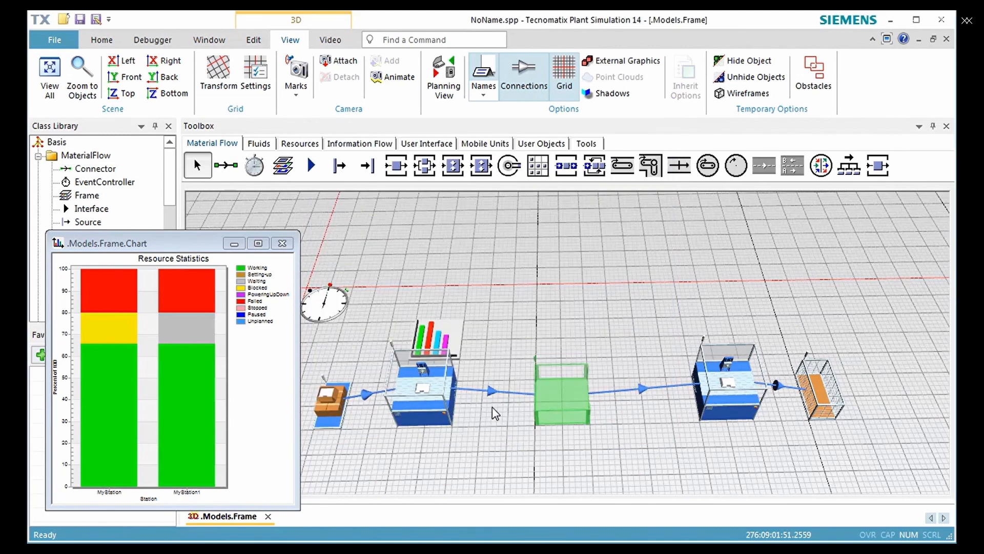
# - Insert a second Chart above the Buffer and assign the Buffer to it with the Occupancy statistics type
pyautogui.click(416, 145)
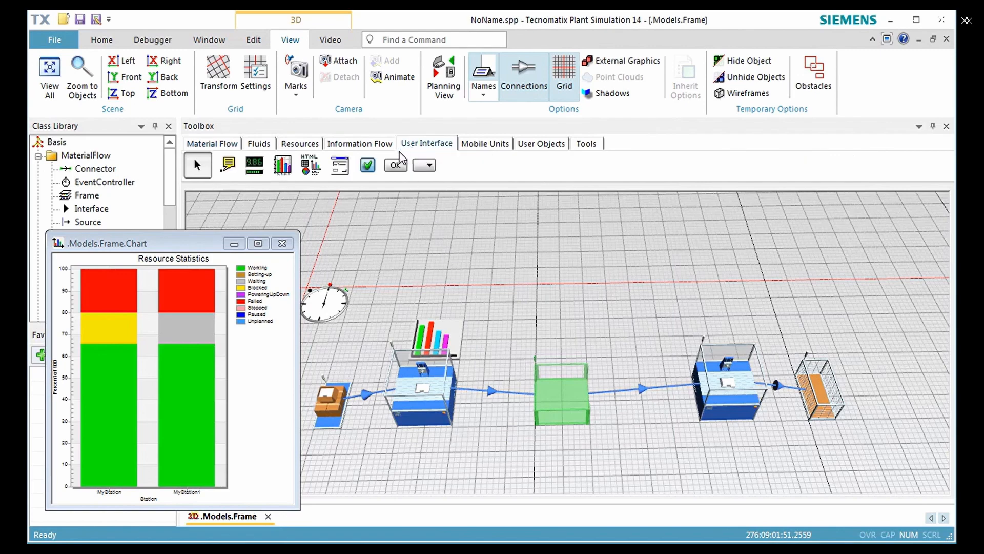
pyautogui.click(283, 165)
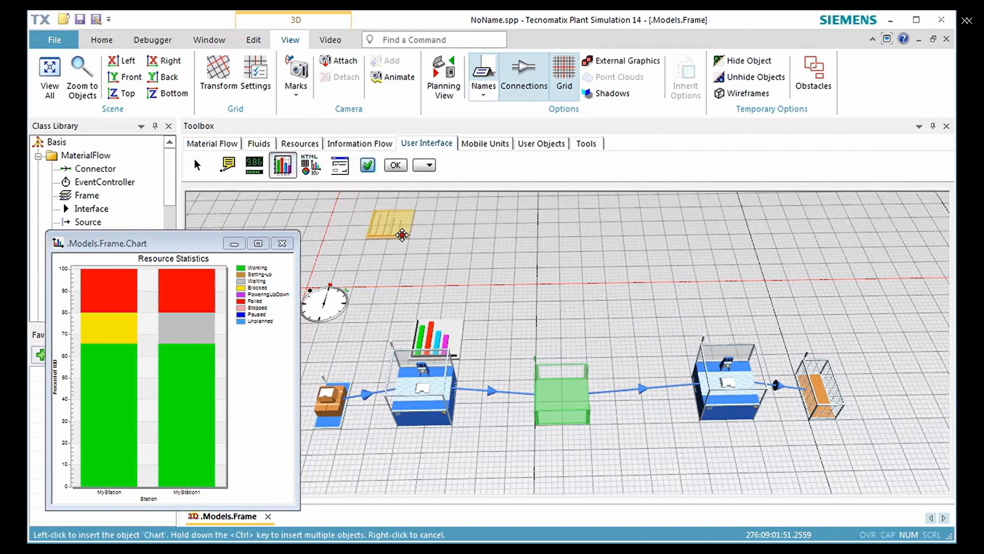
pyautogui.click(532, 344)
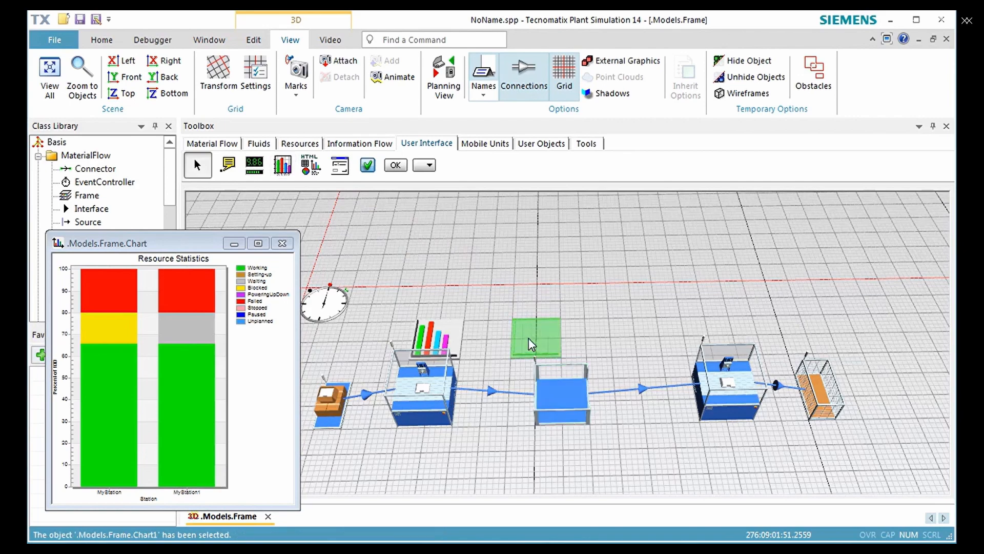
pyautogui.moveTo(532, 343)
pyautogui.mouseDown()
pyautogui.moveTo(568, 382)
pyautogui.moveTo(568, 418)
pyautogui.moveTo(541, 344)
pyautogui.mouseUp()
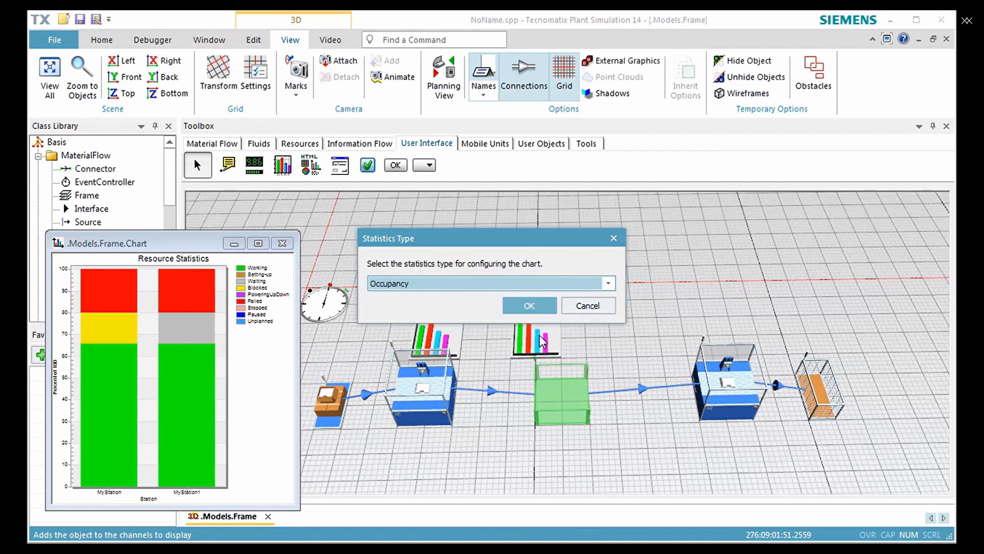
pyautogui.click(528, 307)
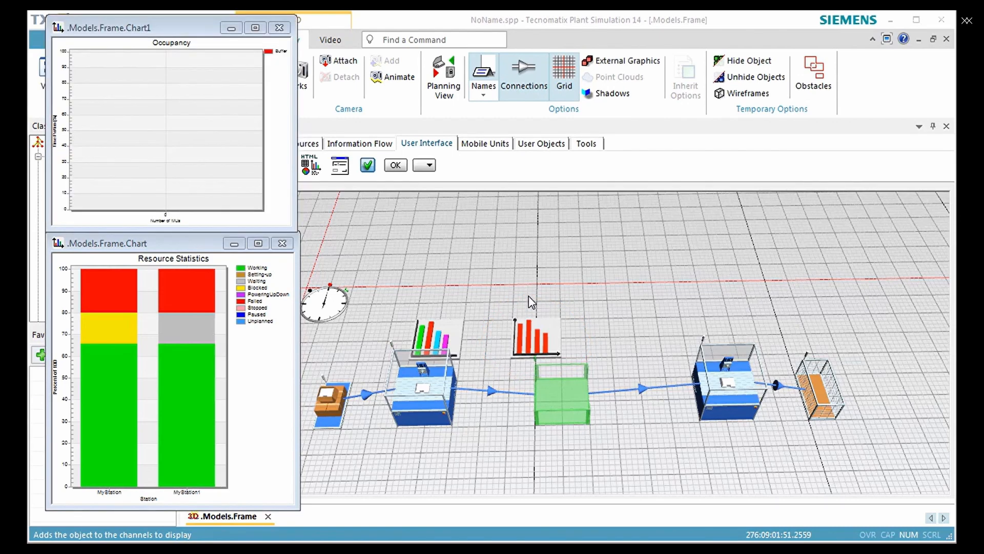
# - Reset the simulation, run it with the Buffer in the line, and stop it once both charts have collected data
pyautogui.rightClick(533, 281)
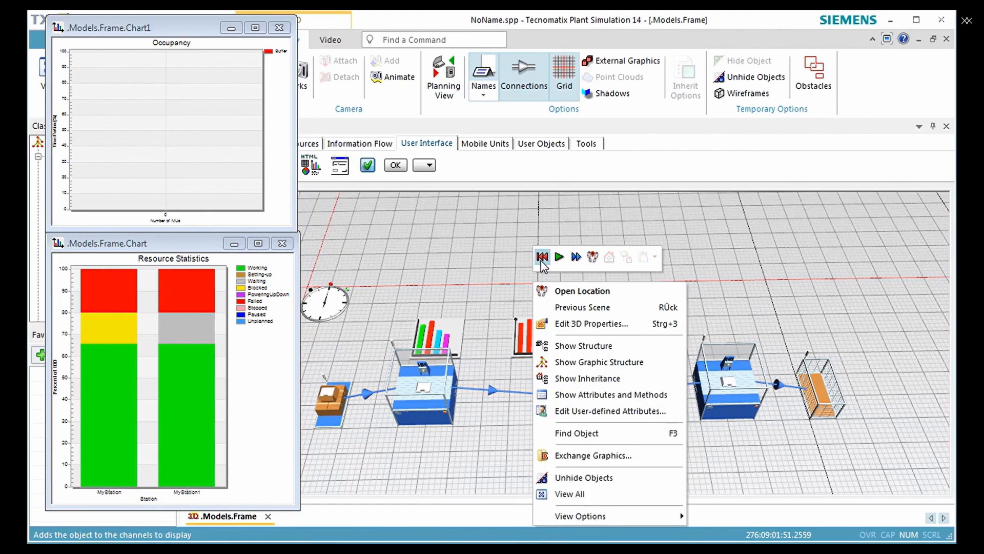
pyautogui.click(542, 256)
pyautogui.click(561, 259)
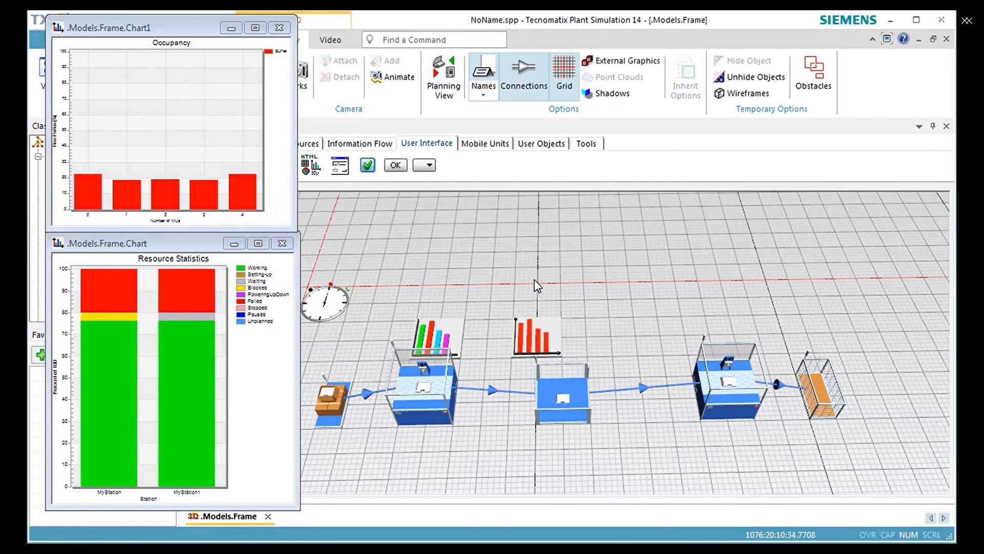
pyautogui.rightClick(534, 279)
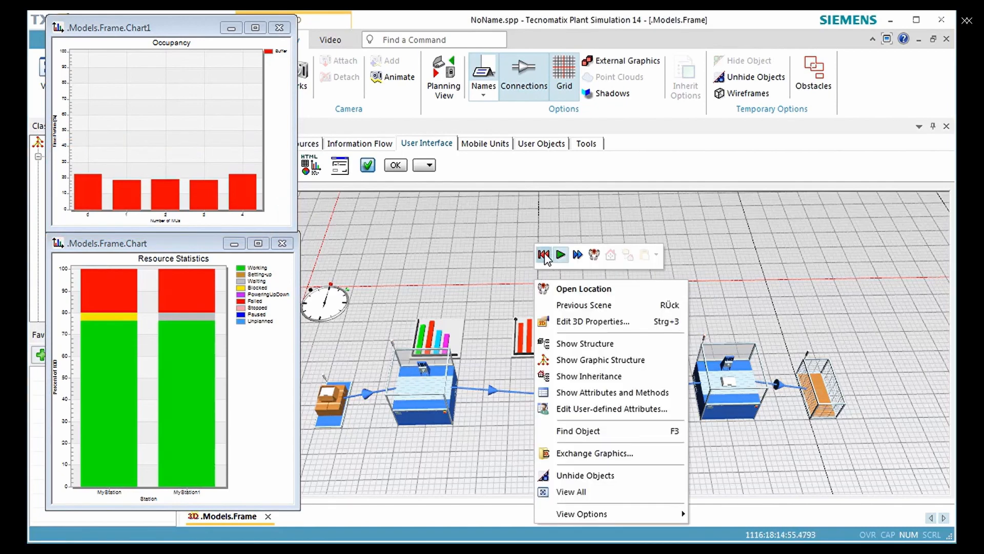
pyautogui.click(560, 255)
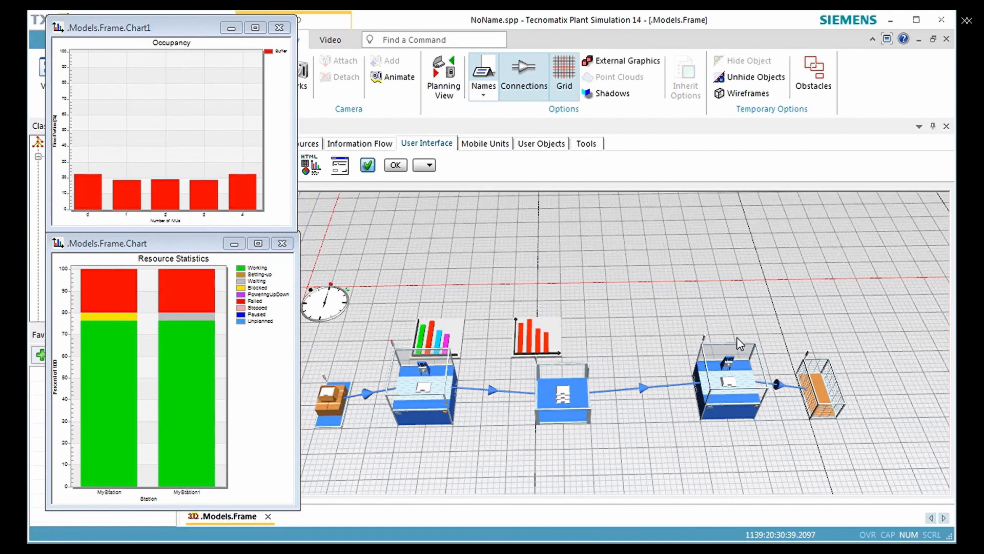
# - Check the Drain's type statistics for the throughput per hour and close its dialog without changes
pyautogui.click(826, 406)
pyautogui.doubleClick(825, 404)
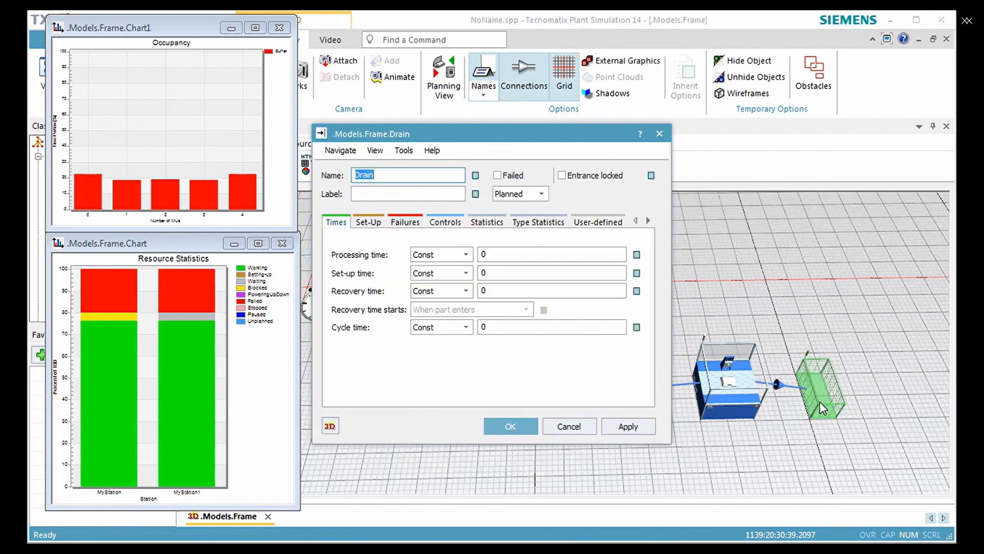
pyautogui.click(537, 223)
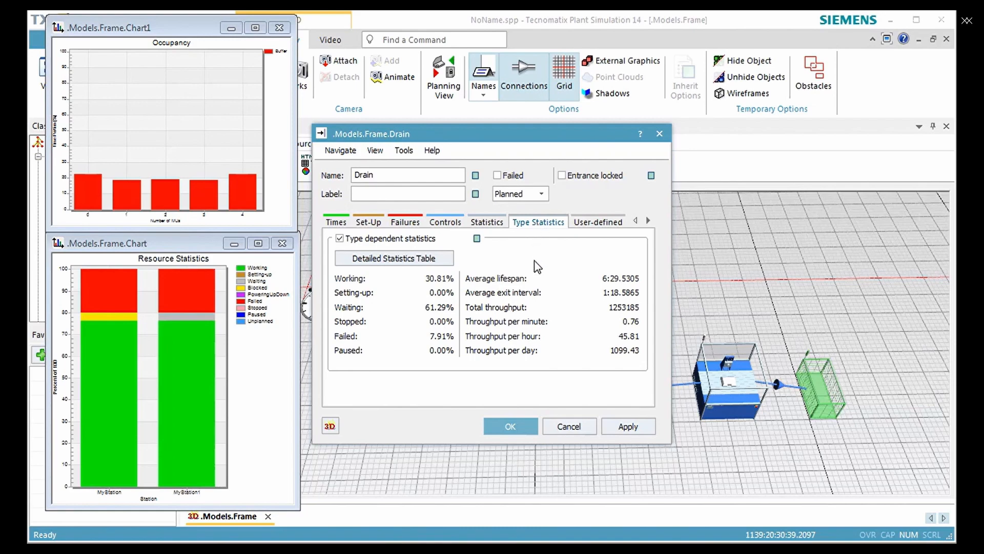
pyautogui.click(517, 427)
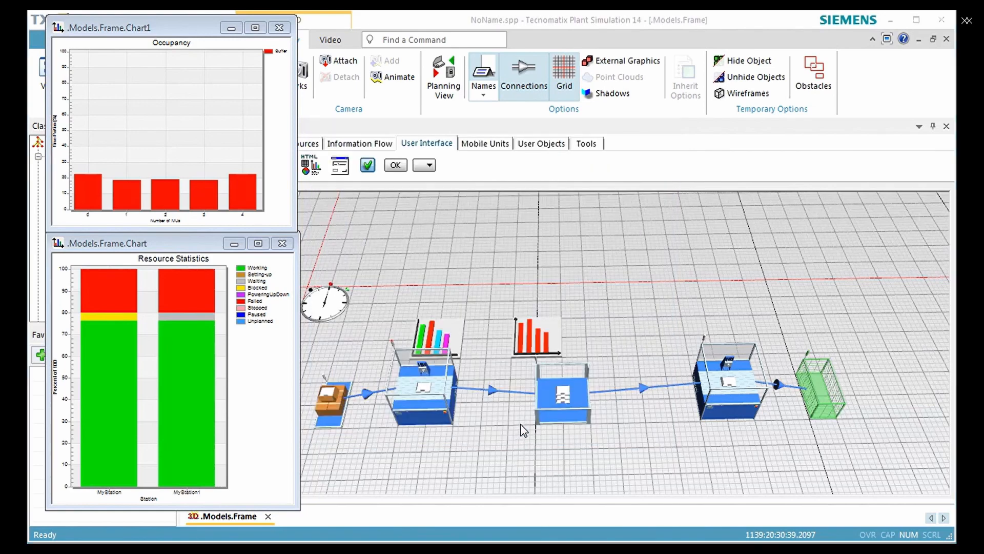
# - Set the Buffer's capacity to 10
pyautogui.click(555, 413)
pyautogui.doubleClick(555, 416)
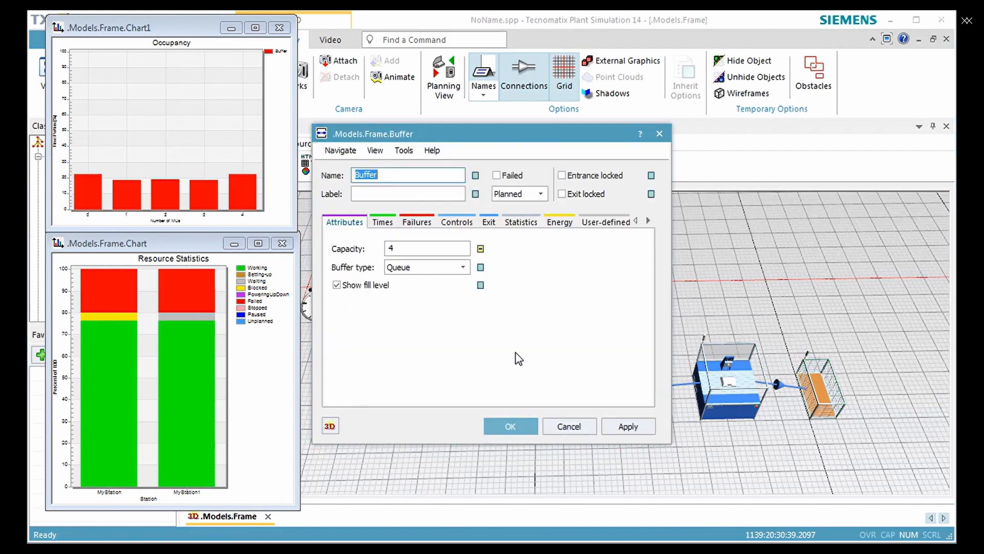
pyautogui.doubleClick(442, 248)
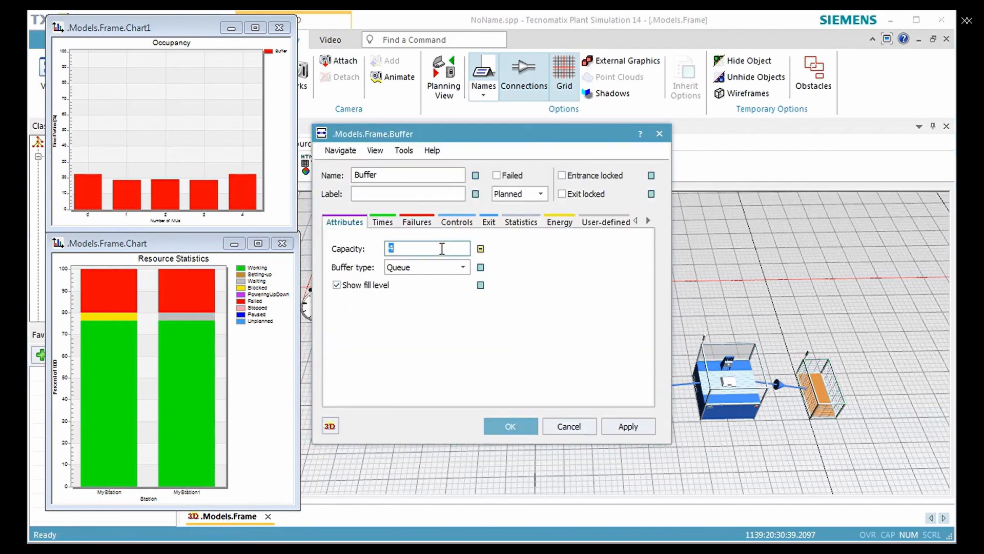
pyautogui.write('10')
pyautogui.click(508, 424)
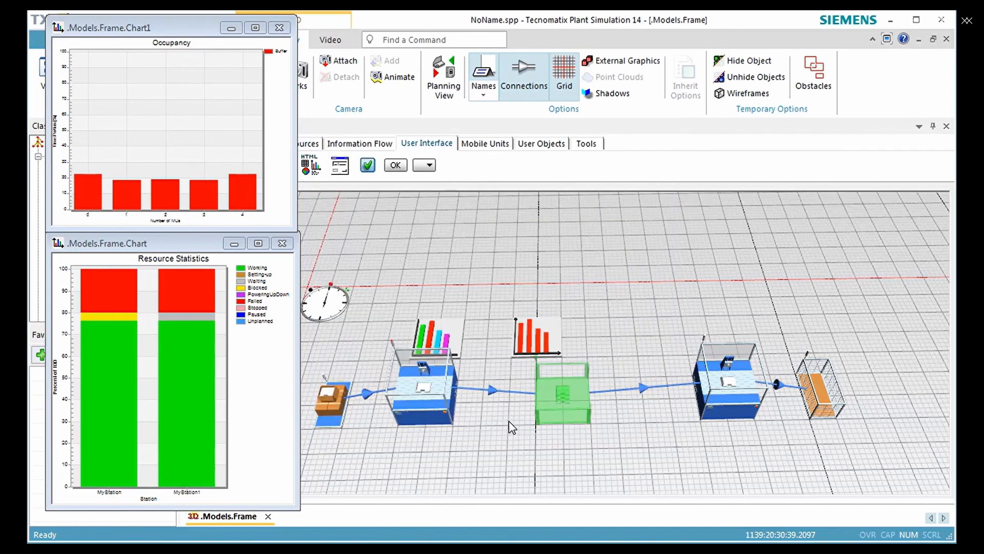
# - Reset the simulation and run it again with the enlarged Buffer
pyautogui.rightClick(586, 289)
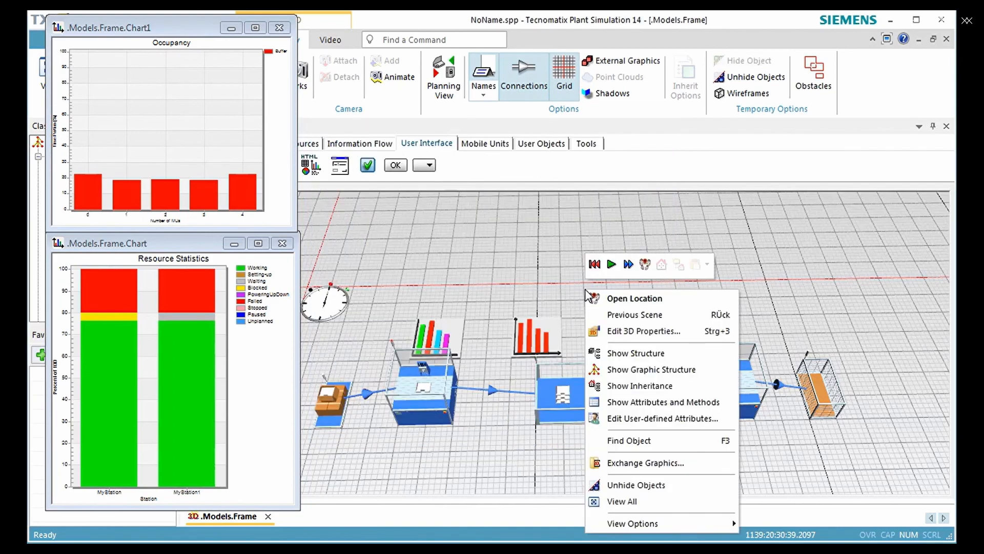
pyautogui.click(594, 264)
pyautogui.click(611, 271)
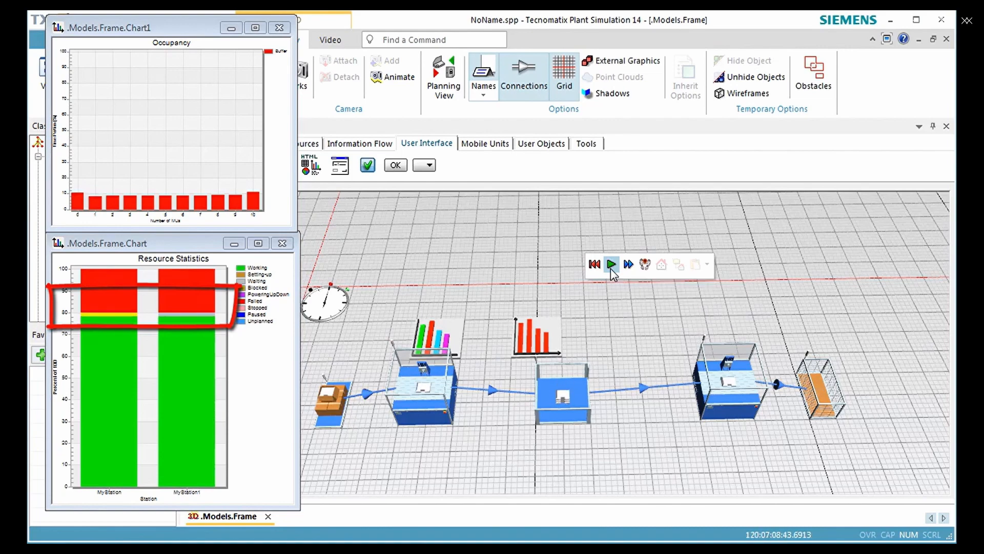
# - Open the Drain's type statistics to examine the throughput per hour with the enlarged Buffer
pyautogui.doubleClick(818, 410)
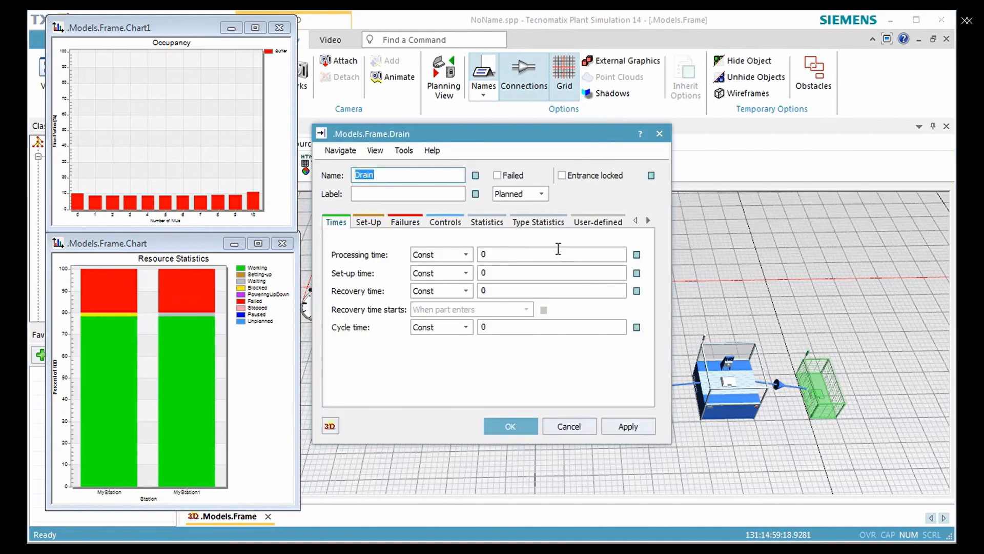
pyautogui.click(543, 223)
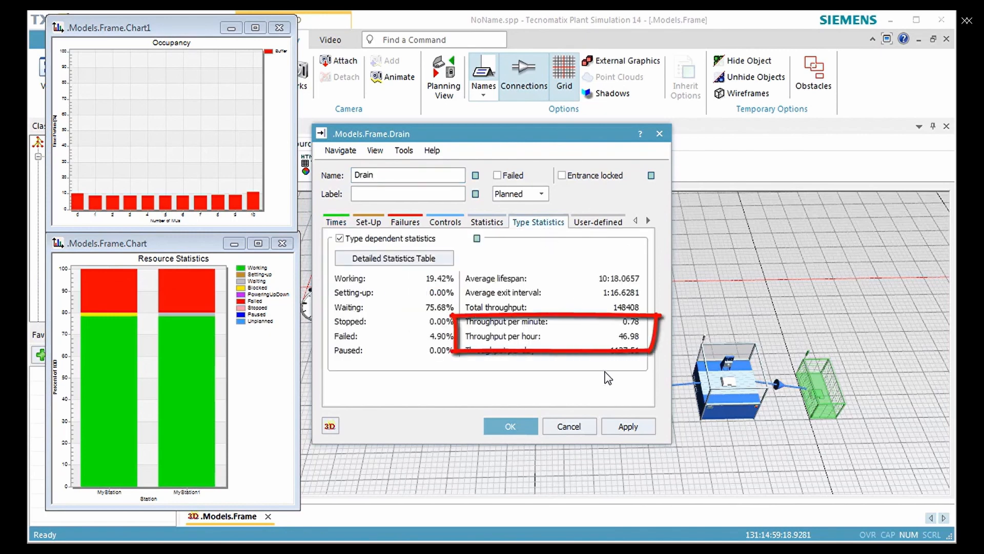